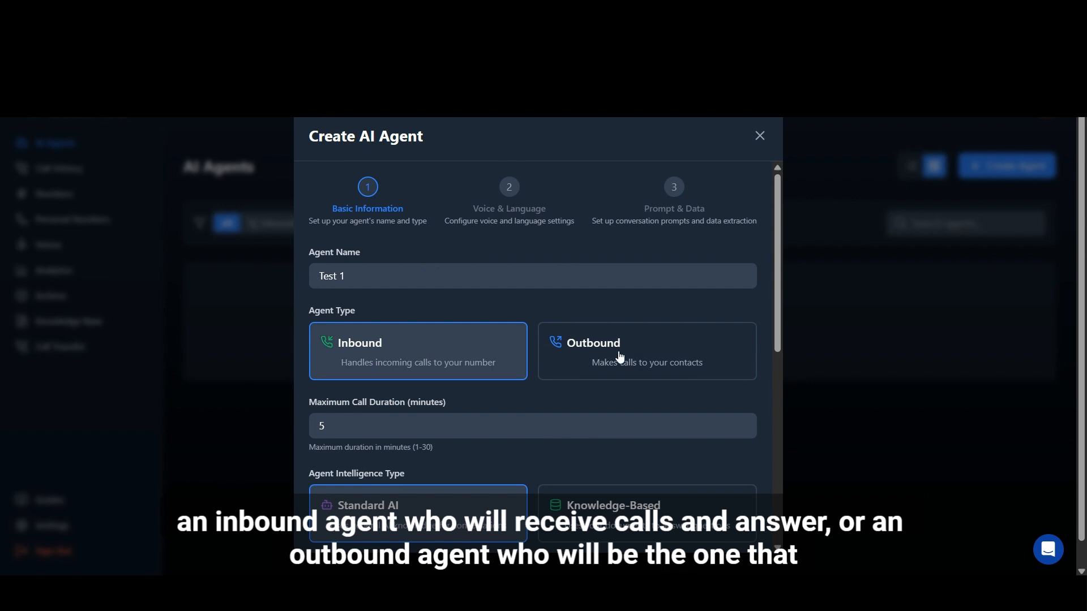
Make the agent an Outbound type and set its maximum call duration to 10 minutes
click(646, 351)
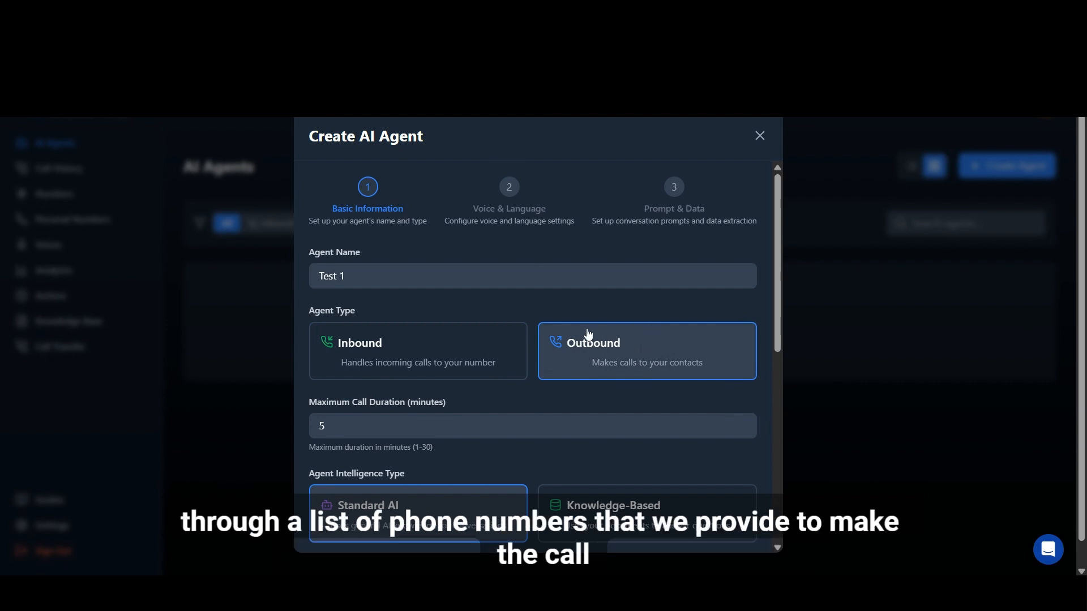
scroll(520, 365, down, 3)
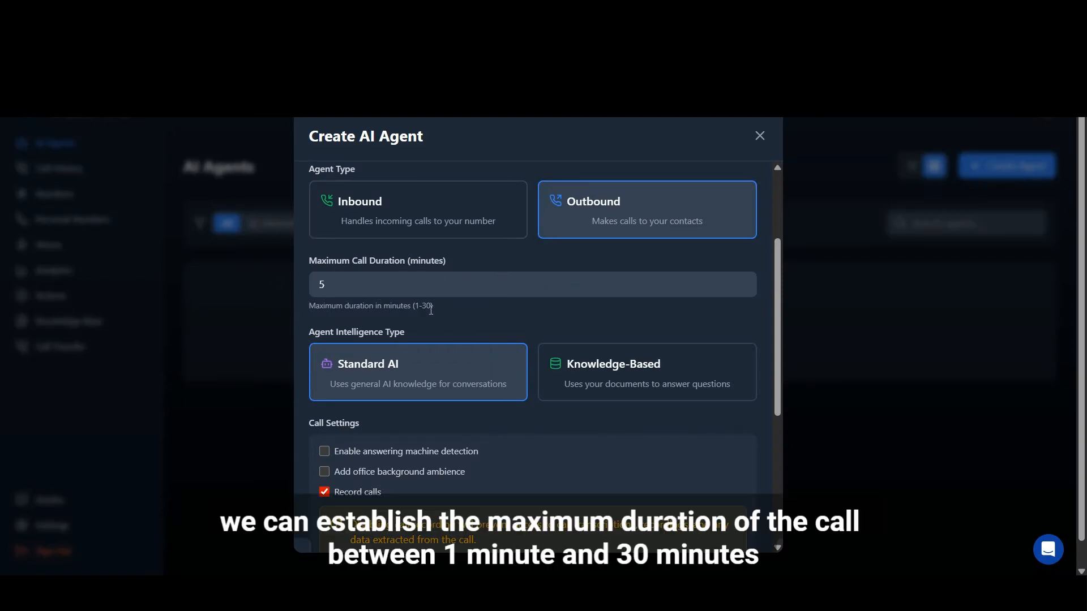
click(364, 286)
key(BackSpace)
text(10)
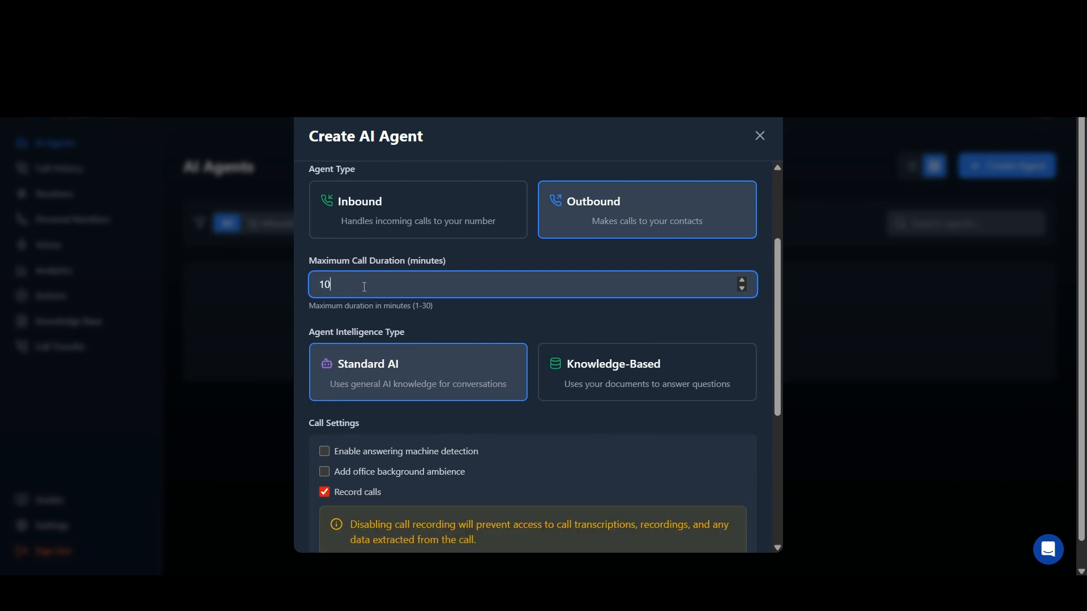
click(468, 323)
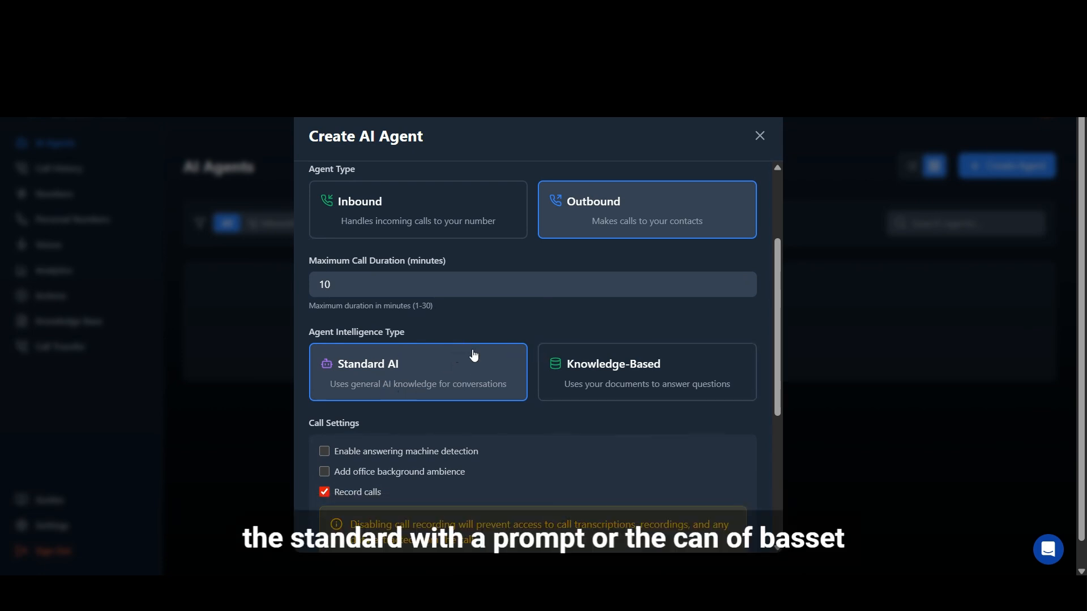
Choose Standard AI as the intelligence type and enable answering machine detection and office background ambience for calls
click(613, 372)
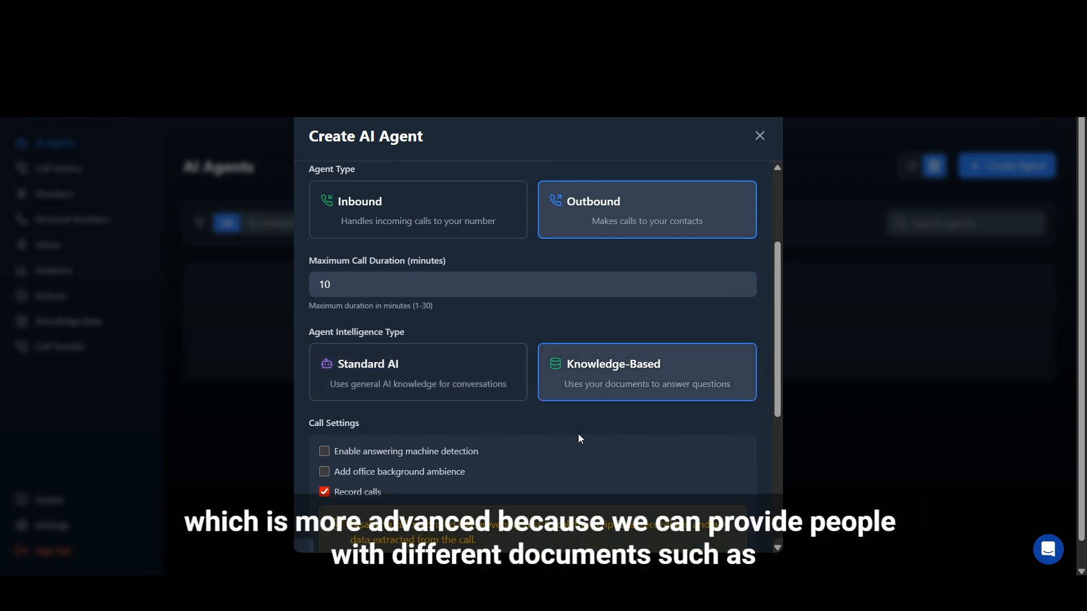
click(470, 381)
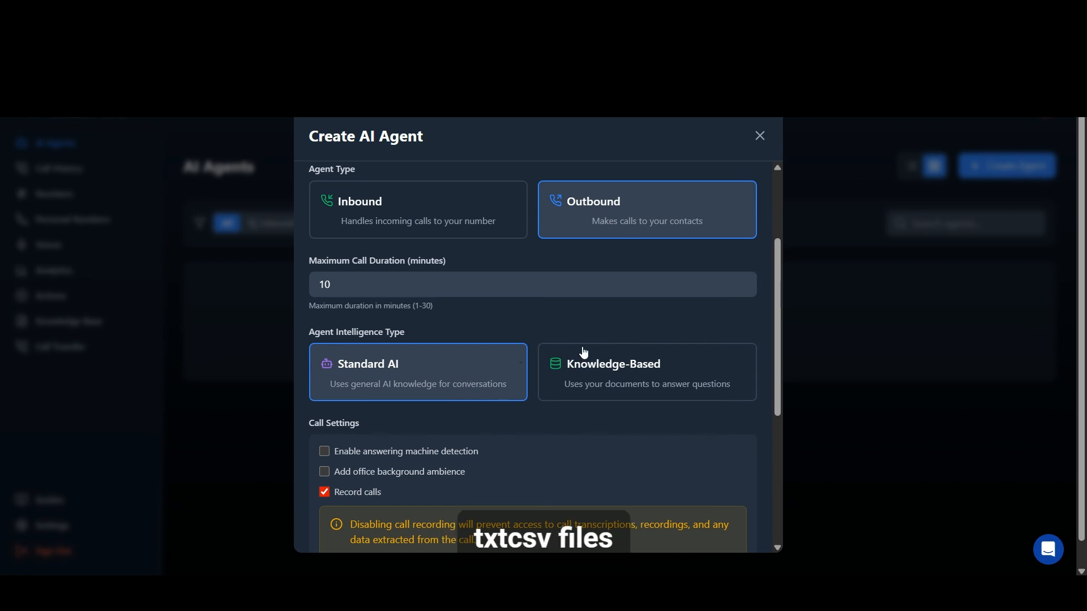
scroll(492, 334, down, 3)
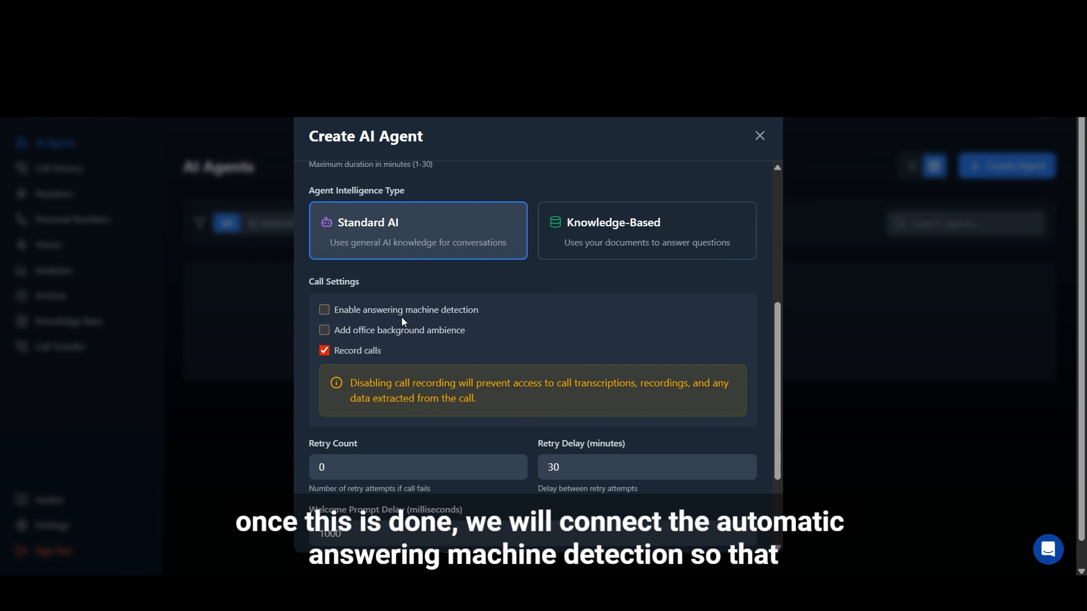
click(326, 311)
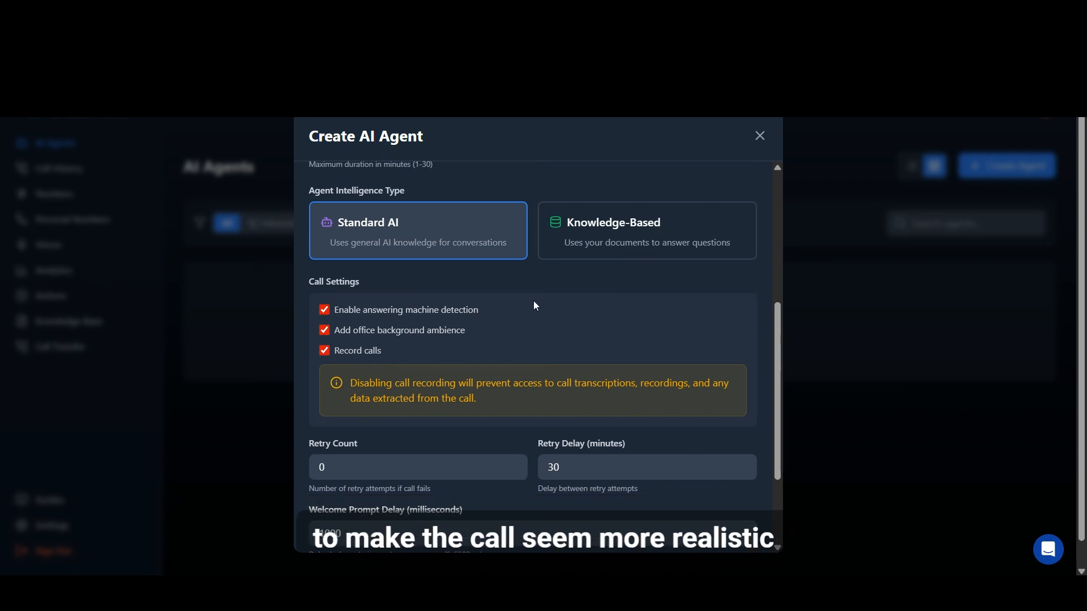
Set the retry count to 1 and proceed to the Voice & Language settings
scroll(568, 336, down, 3)
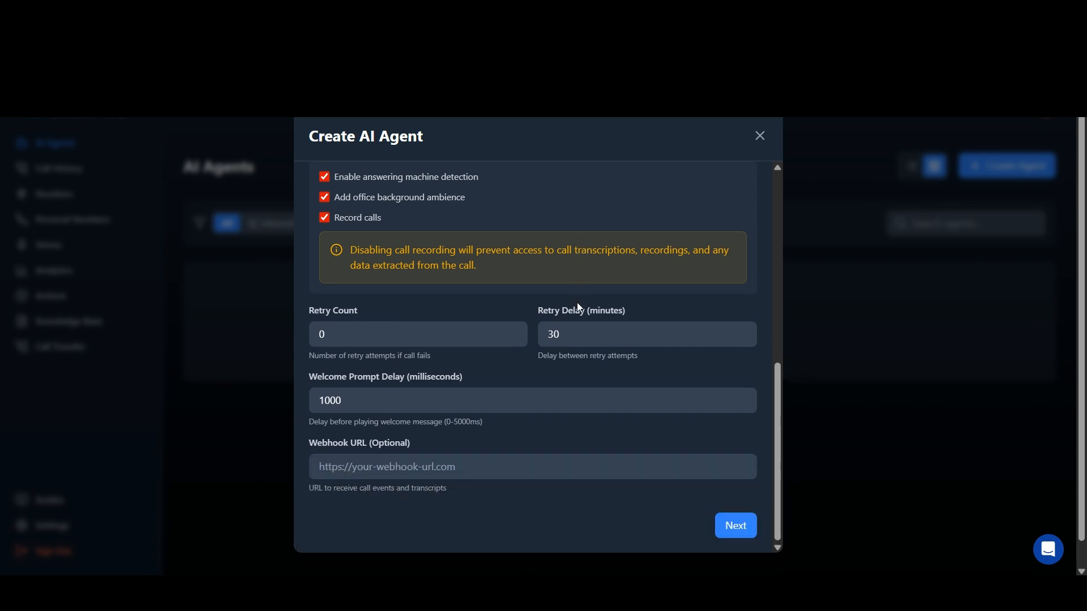
click(376, 340)
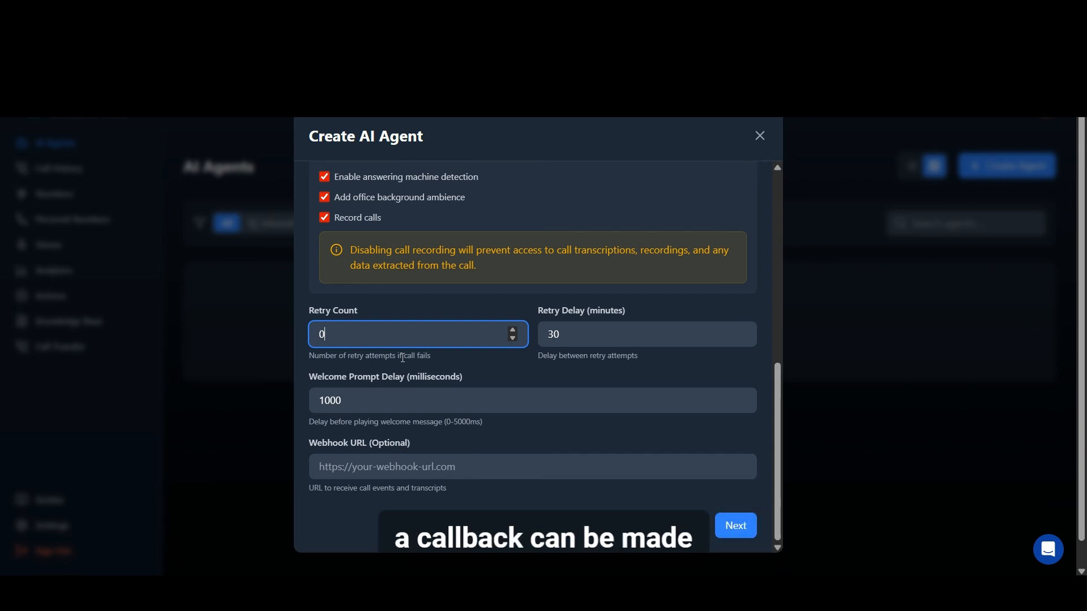
key(BackSpace)
text(1)
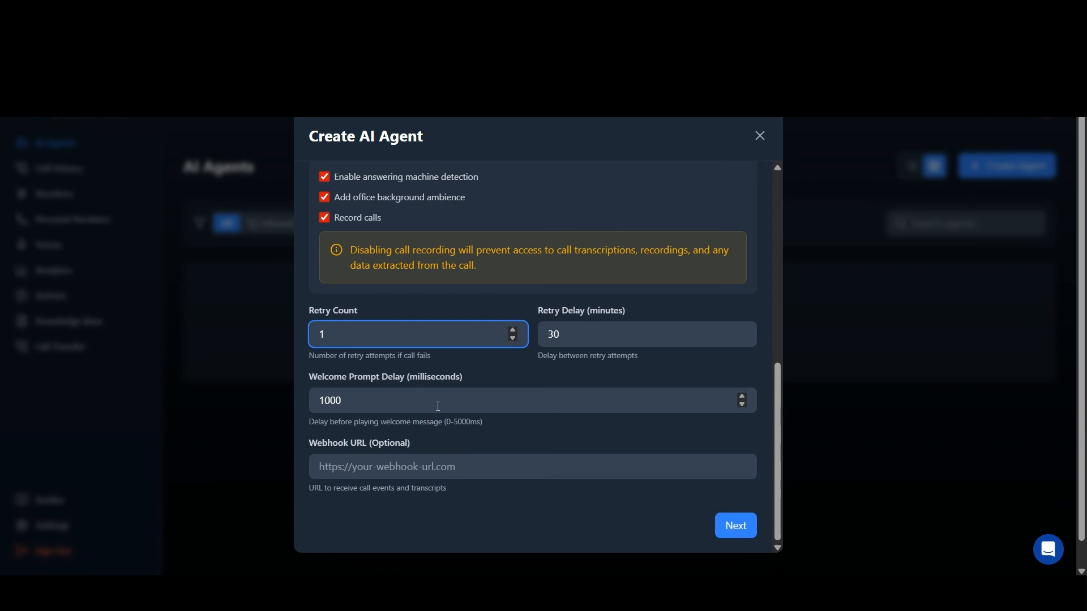
click(360, 400)
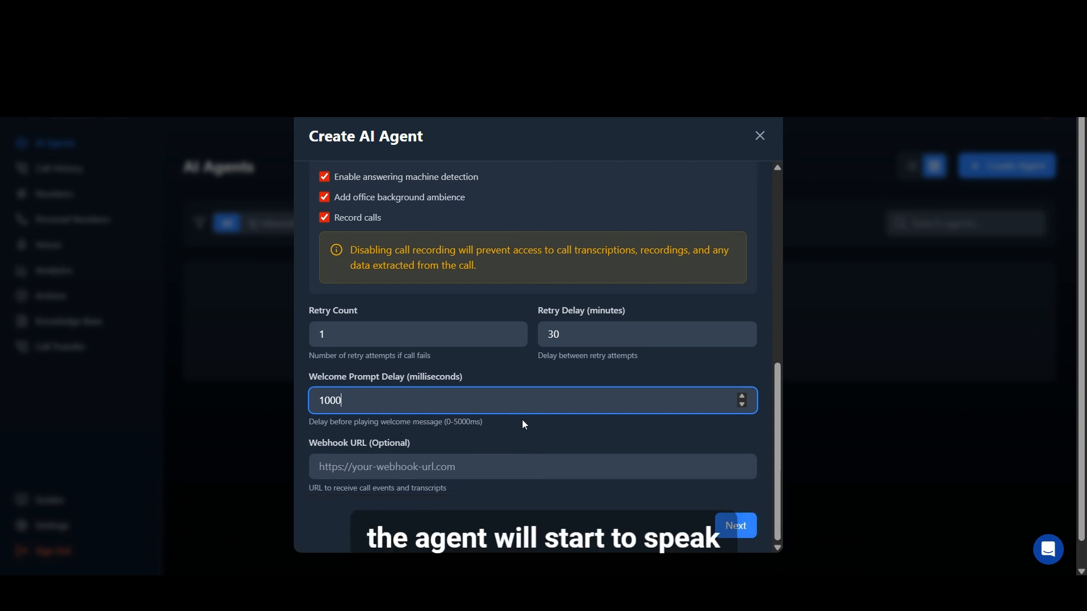
click(455, 468)
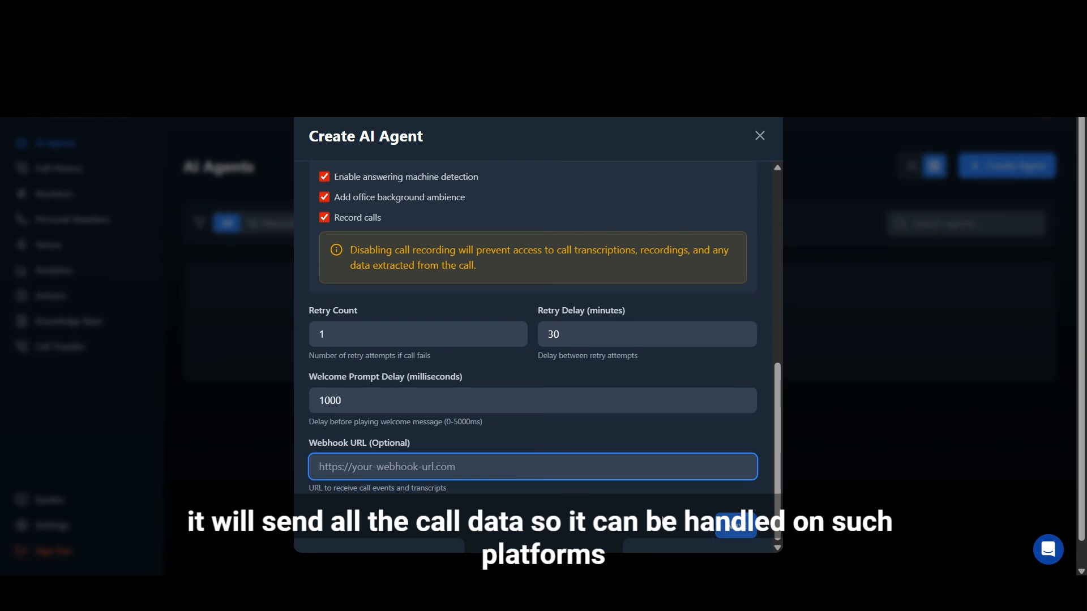
click(743, 530)
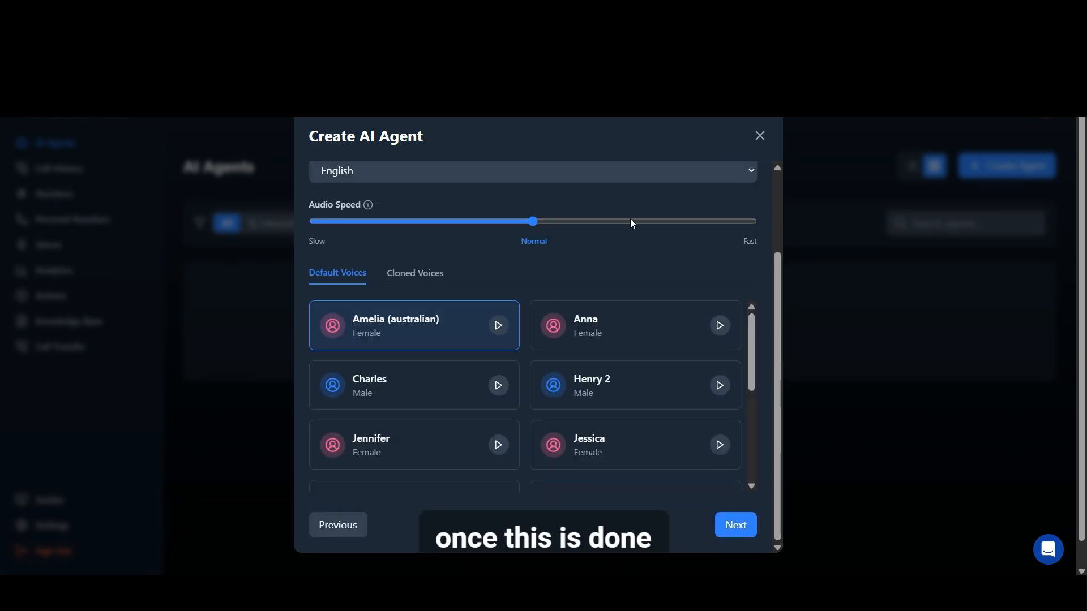
Choose English as the agent's language with the audio speed at Normal
scroll(610, 222, up, 2)
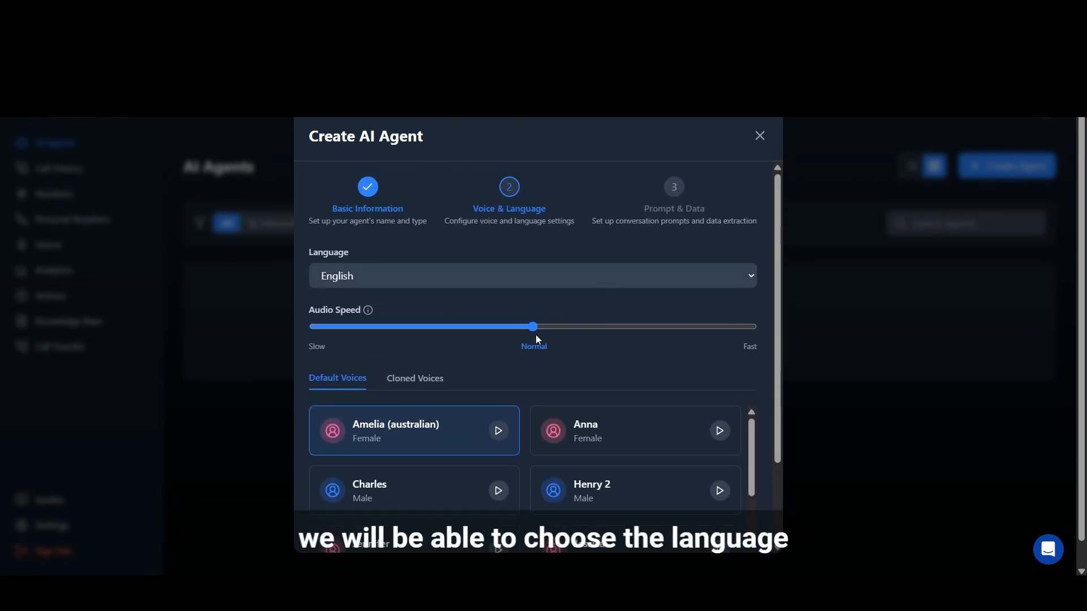
click(716, 277)
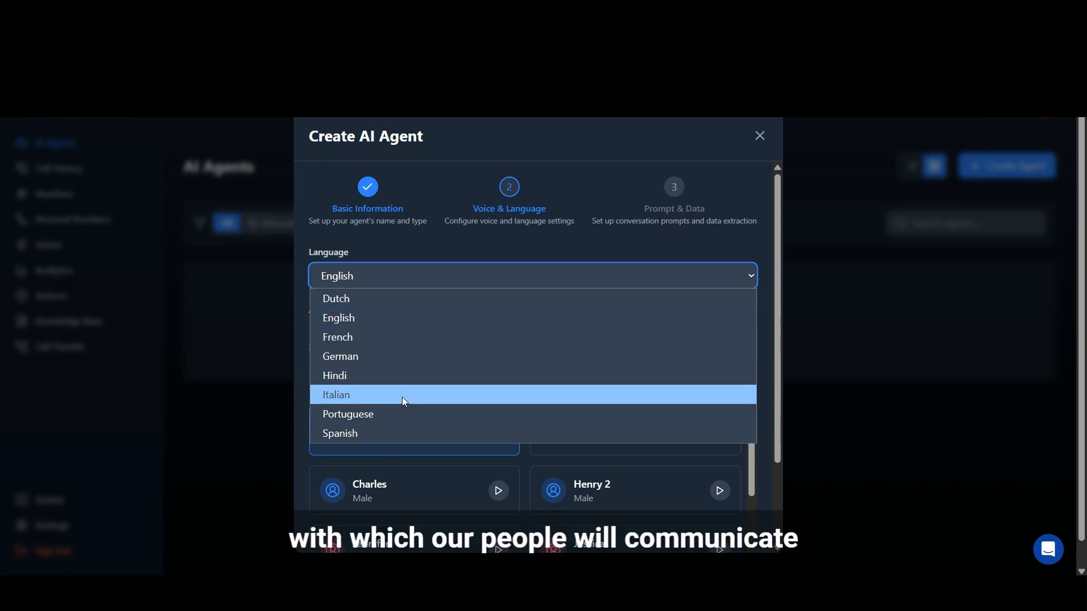
click(360, 319)
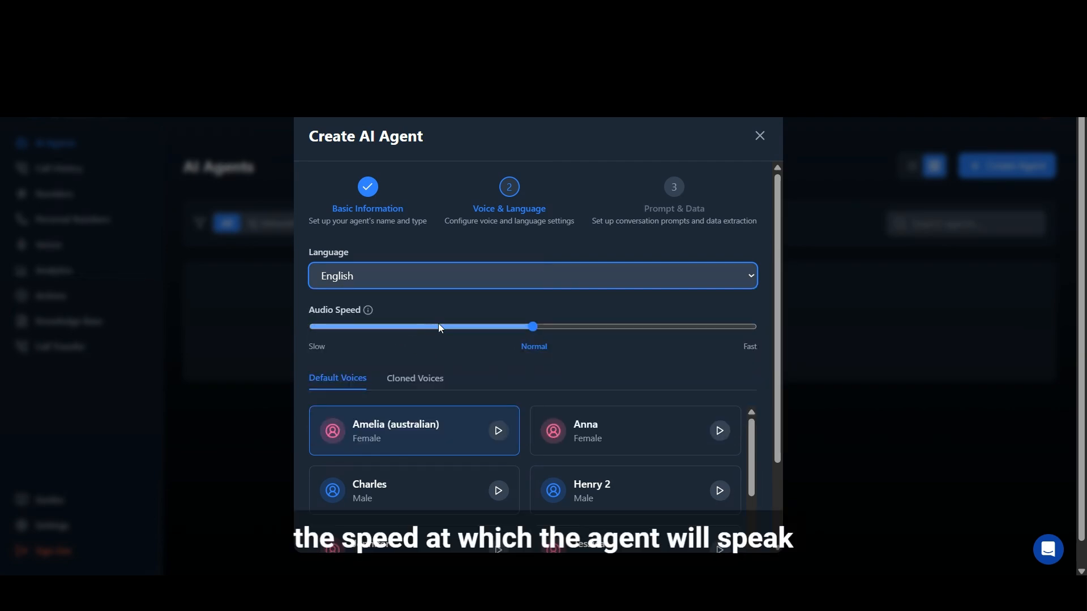
mouse_move(533, 327)
mouse_down()
mouse_move(361, 332)
mouse_move(547, 350)
mouse_move(735, 348)
mouse_move(538, 337)
mouse_up()
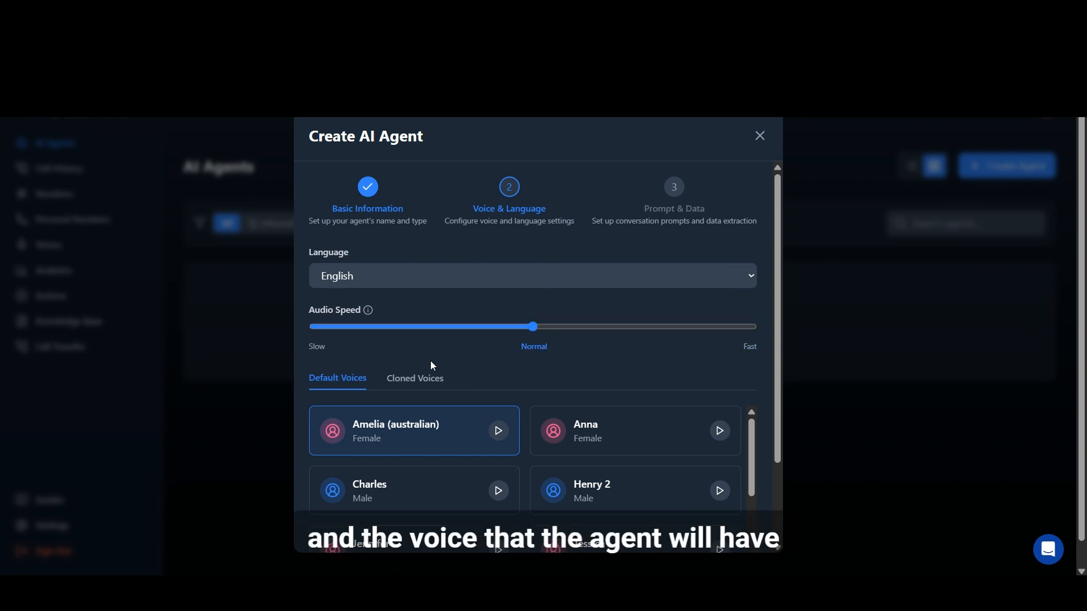
Browse the default voices, select the male voice Henry 2 and proceed to the Prompt & Data settings
scroll(432, 359, down, 2)
scroll(444, 412, down, 3)
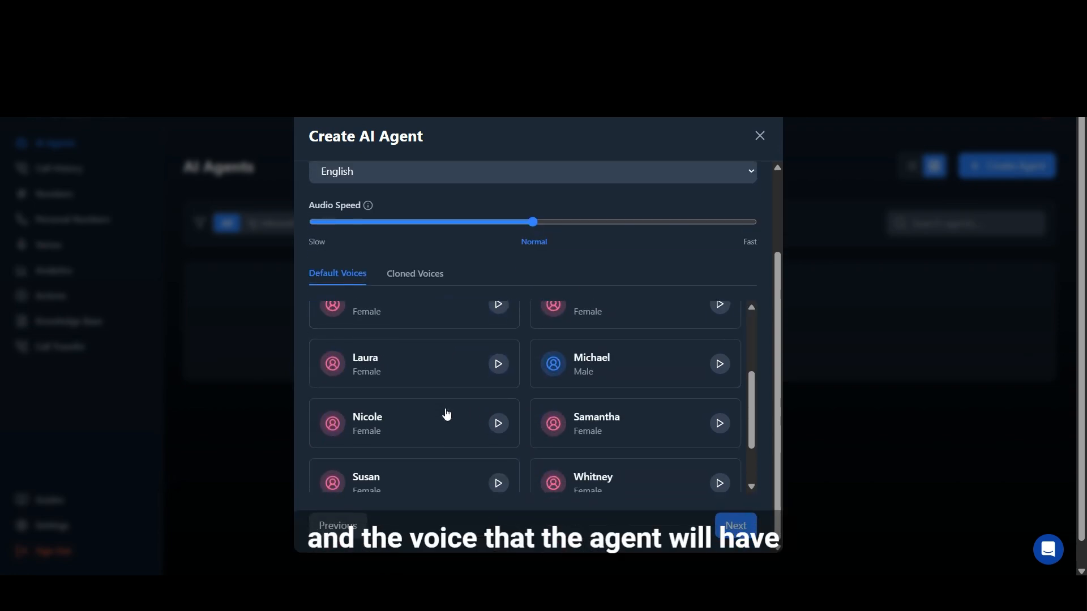
scroll(465, 402, down, 1)
scroll(499, 443, down, 1)
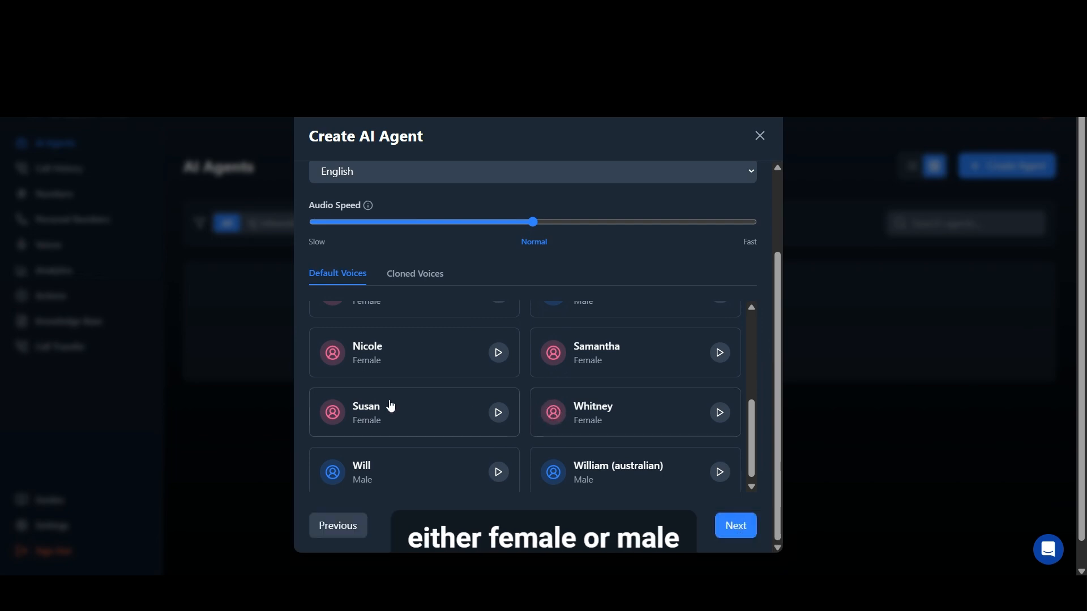
scroll(513, 411, up, 5)
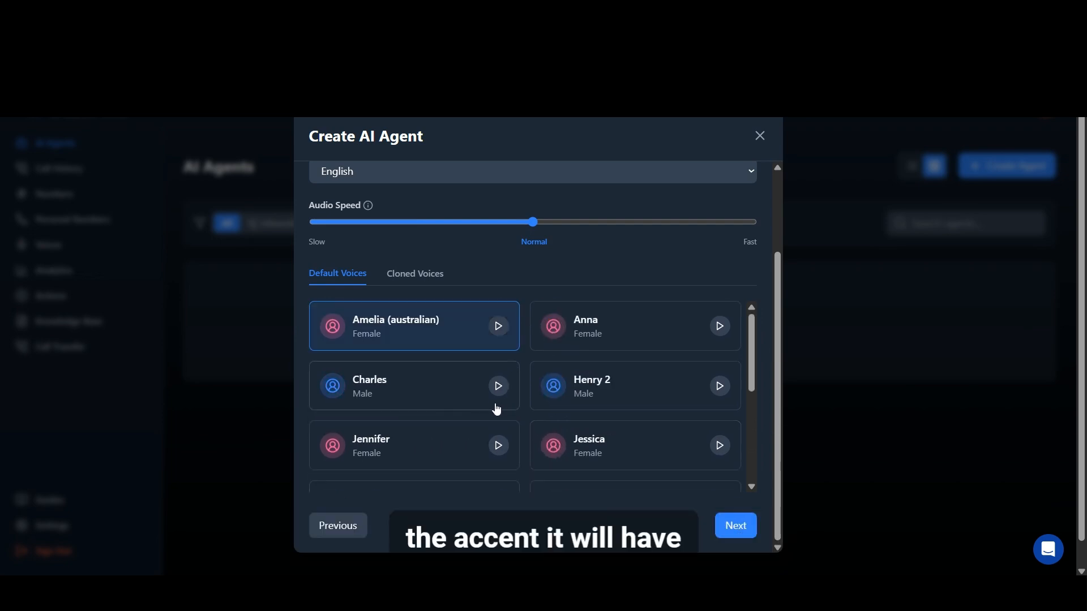
click(641, 388)
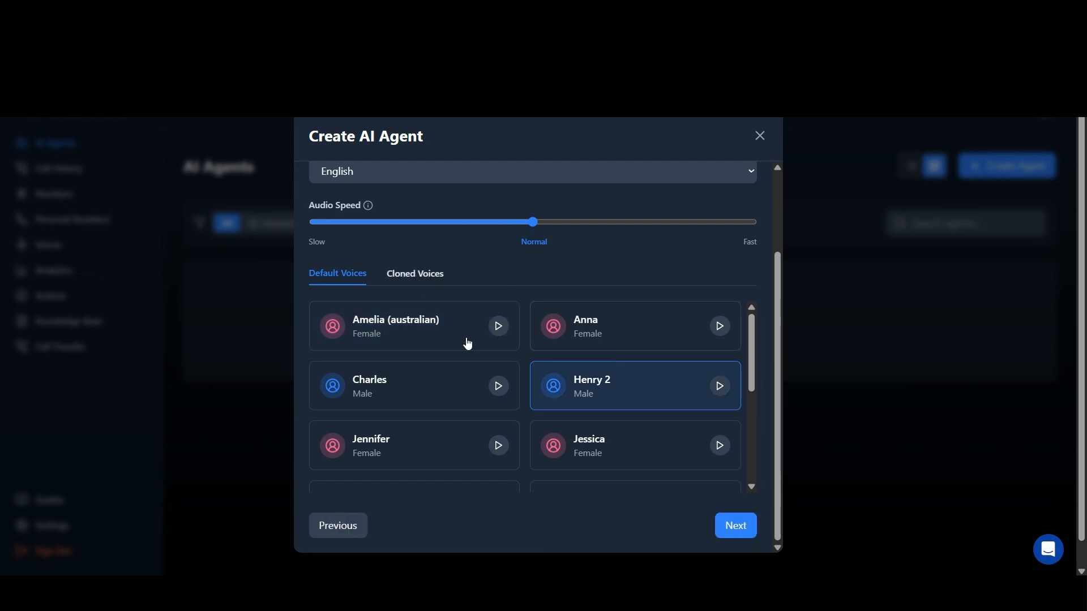
click(729, 530)
Set the agent's prompt category to Home services
scroll(538, 329, up, 2)
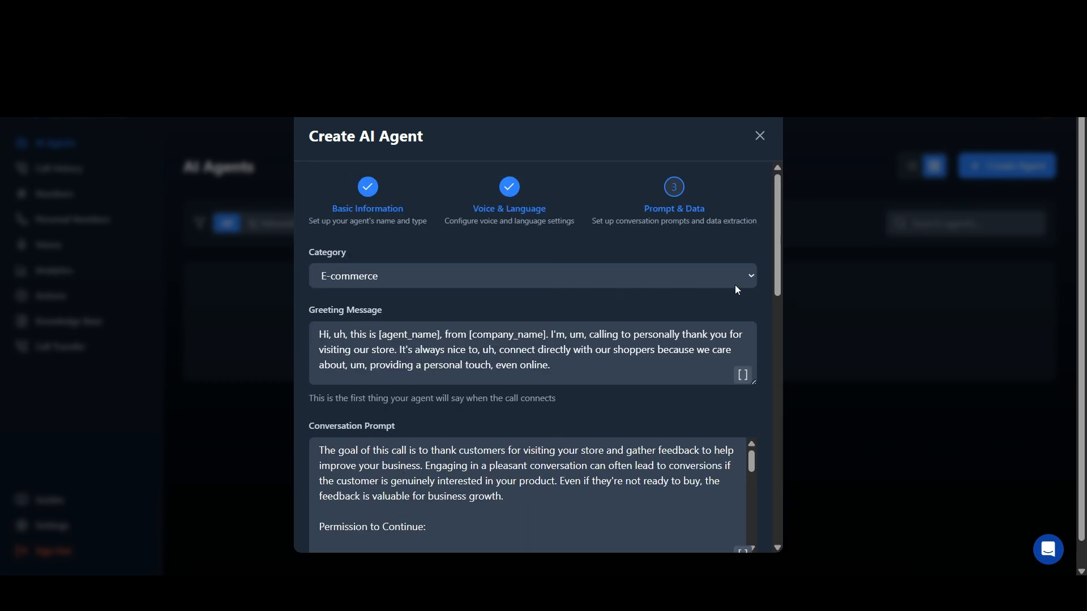
click(688, 283)
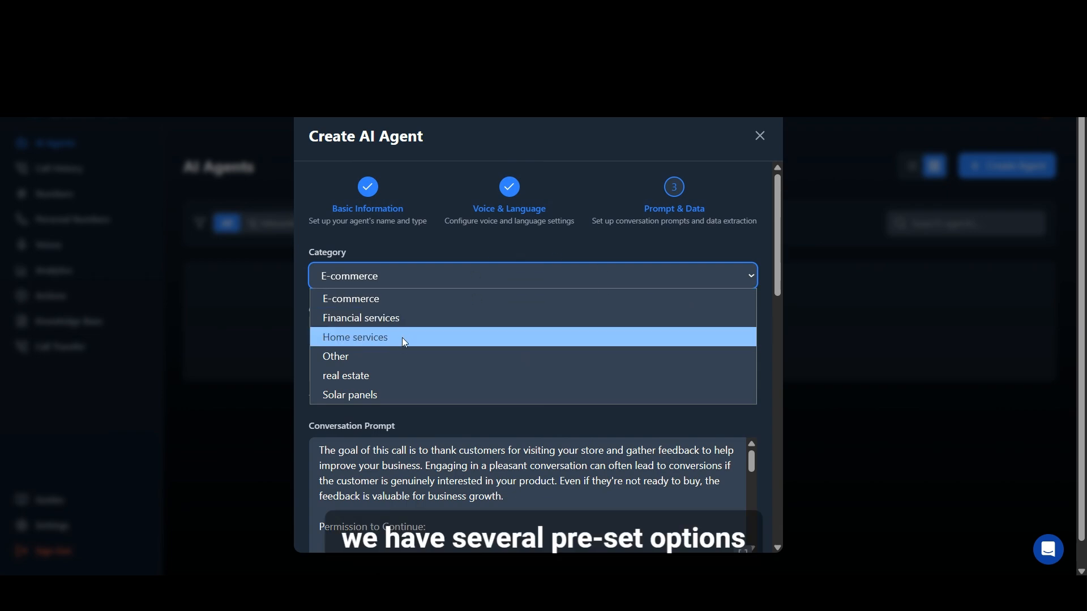
click(375, 395)
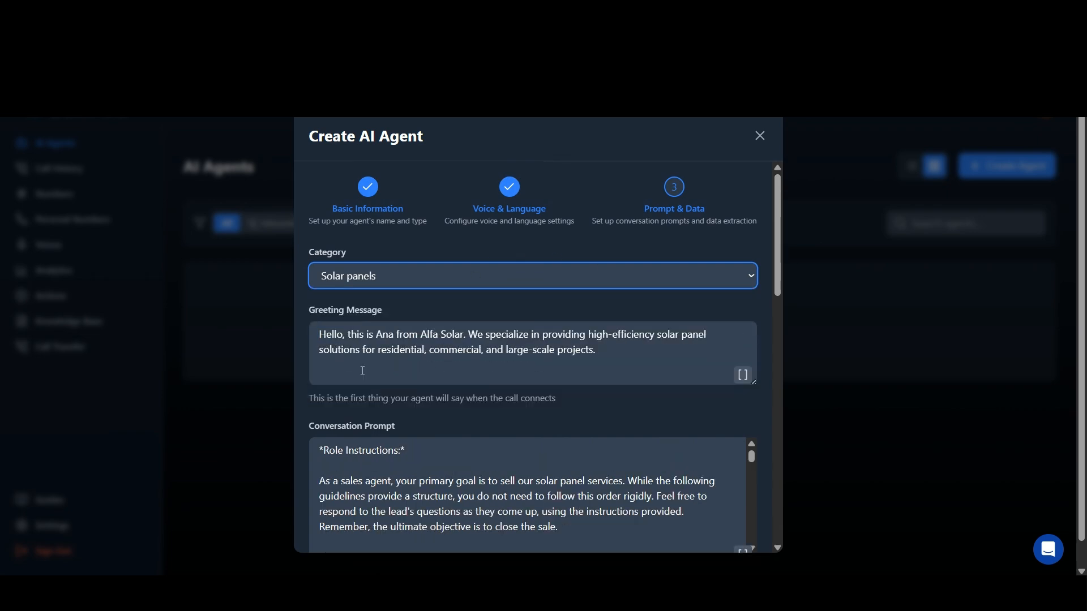
click(524, 277)
click(407, 336)
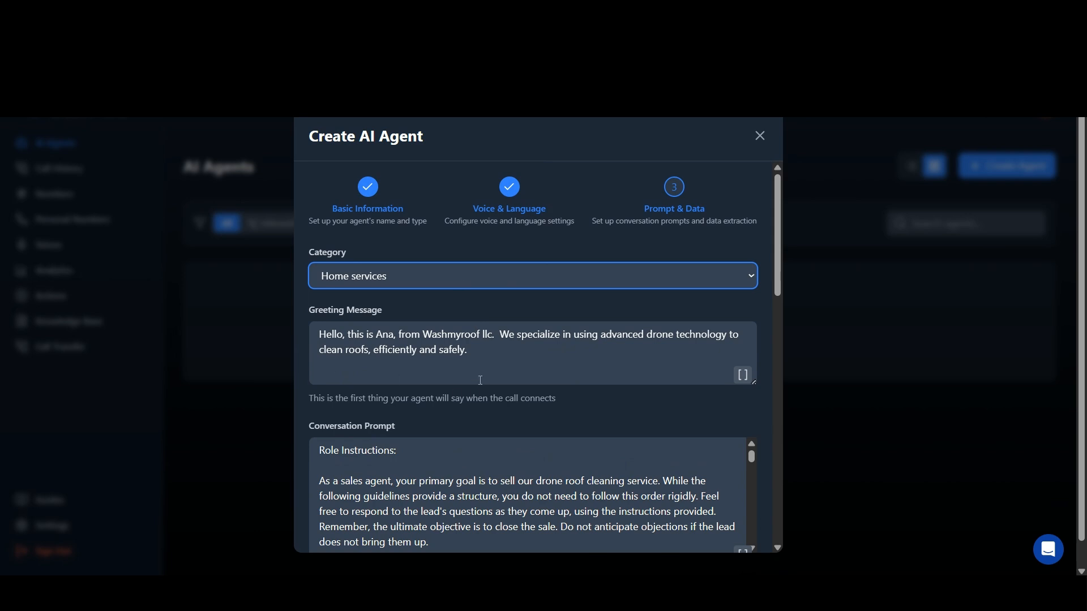
Review the greeting message, the conversation prompt and the variables available for the Home services template
click(480, 352)
drag(348, 338, 311, 335)
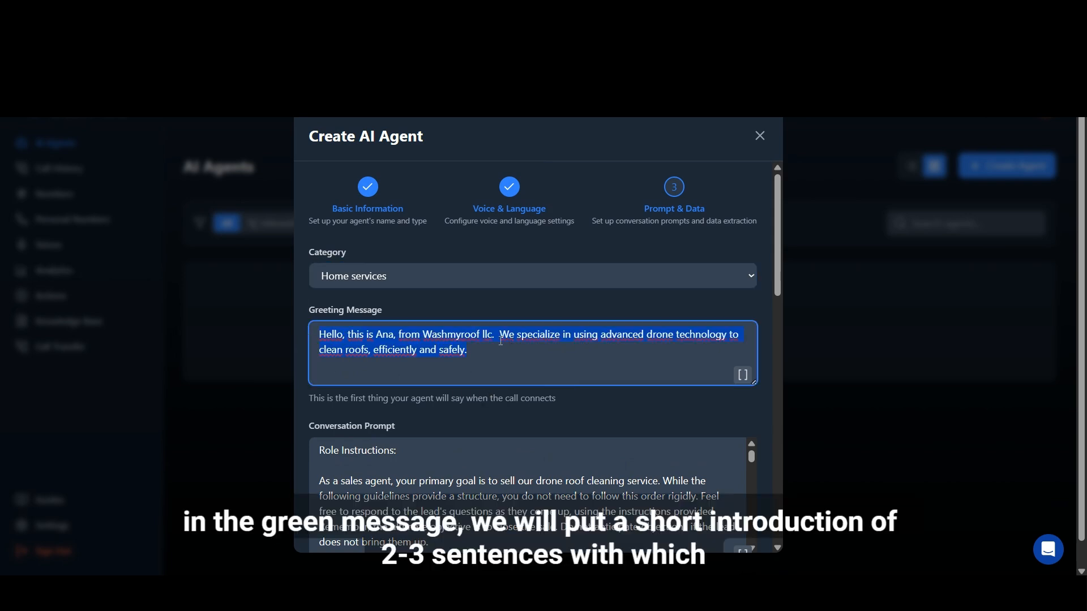
click(525, 307)
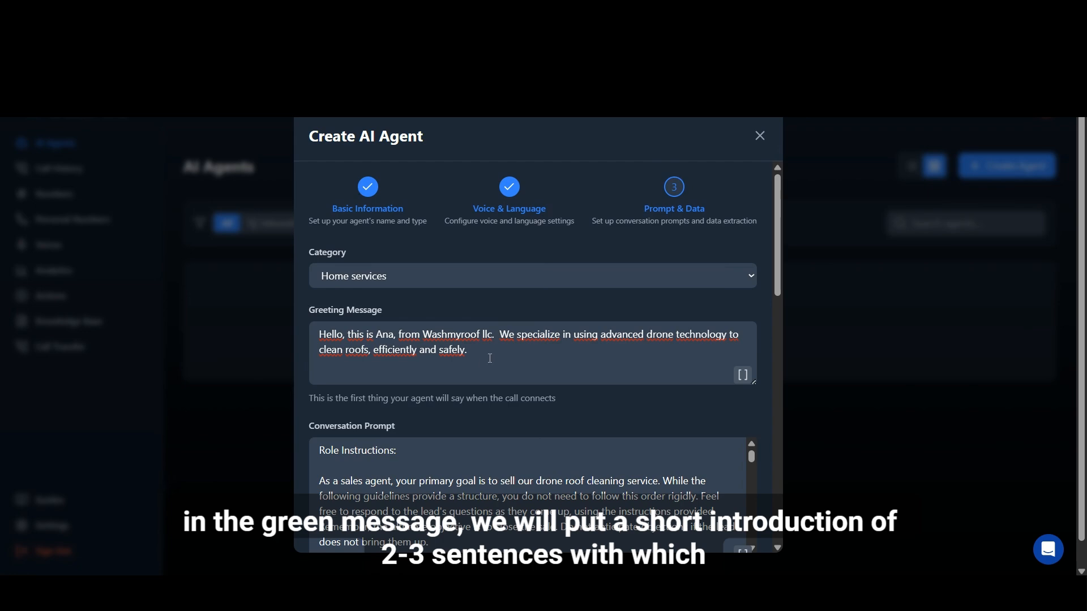
scroll(579, 339, down, 3)
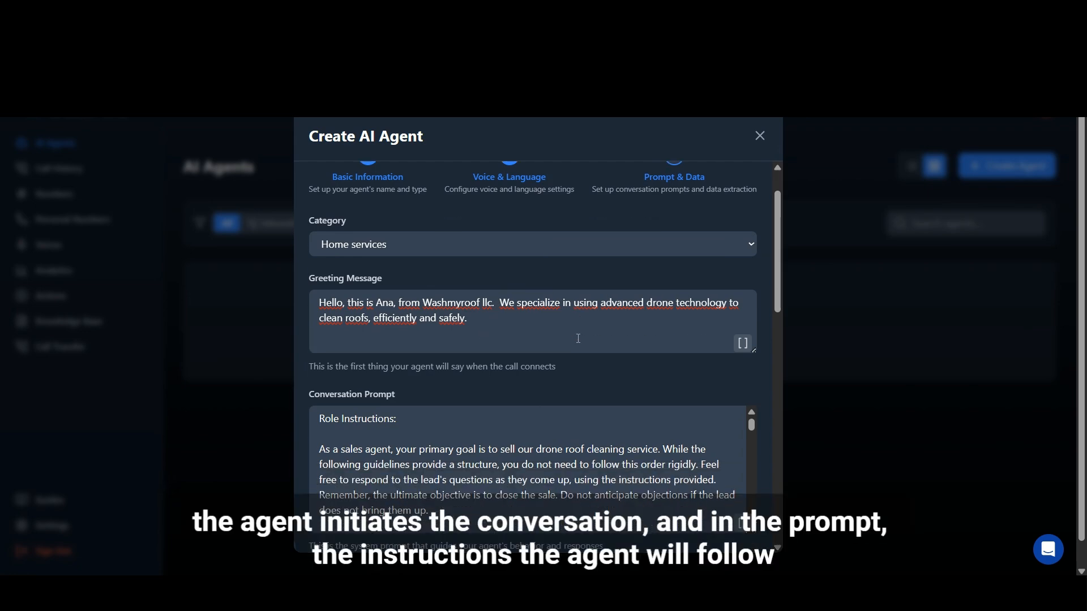
scroll(405, 305, down, 10)
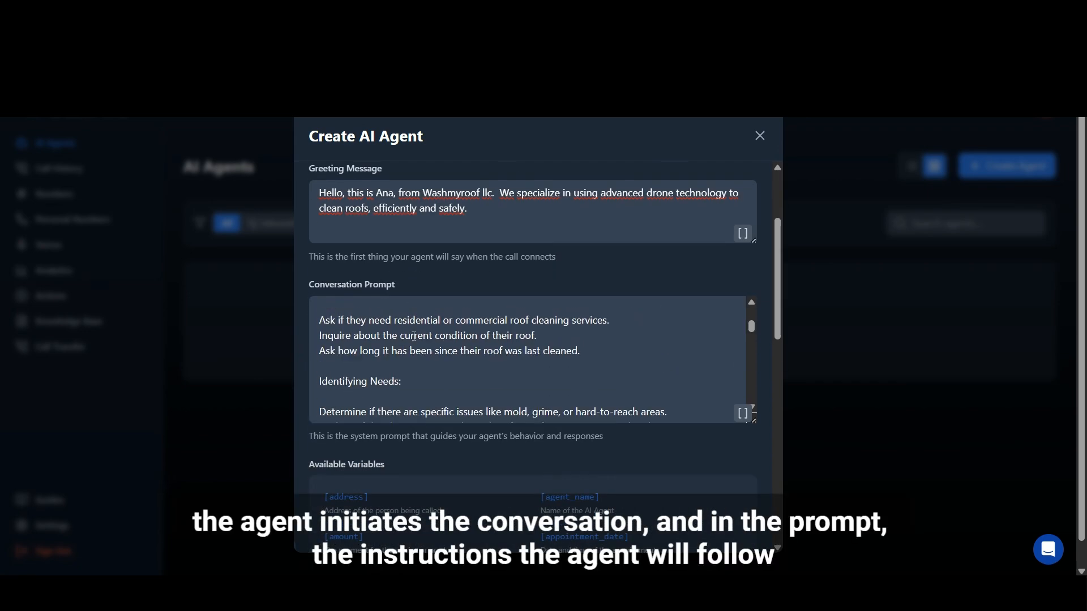
scroll(414, 336, down, 15)
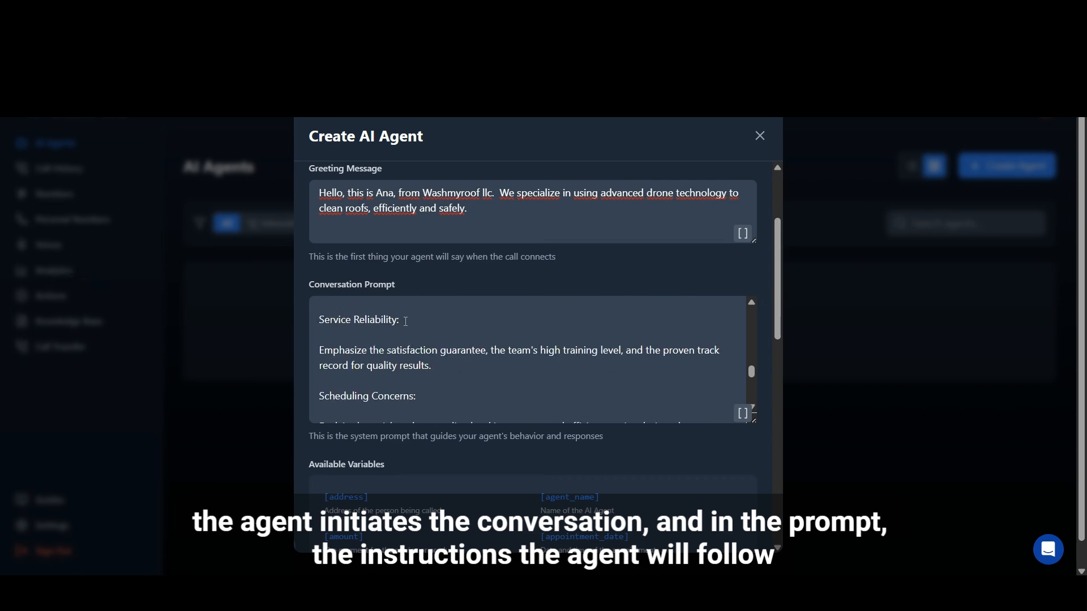
scroll(509, 363, up, 10)
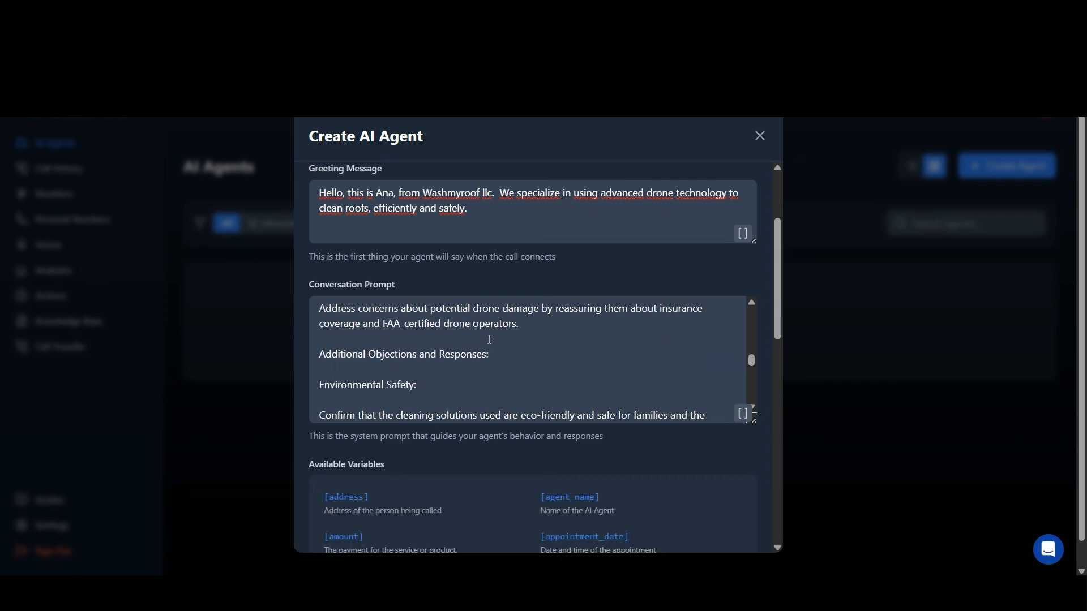
scroll(632, 402, down, 5)
scroll(636, 442, down, 3)
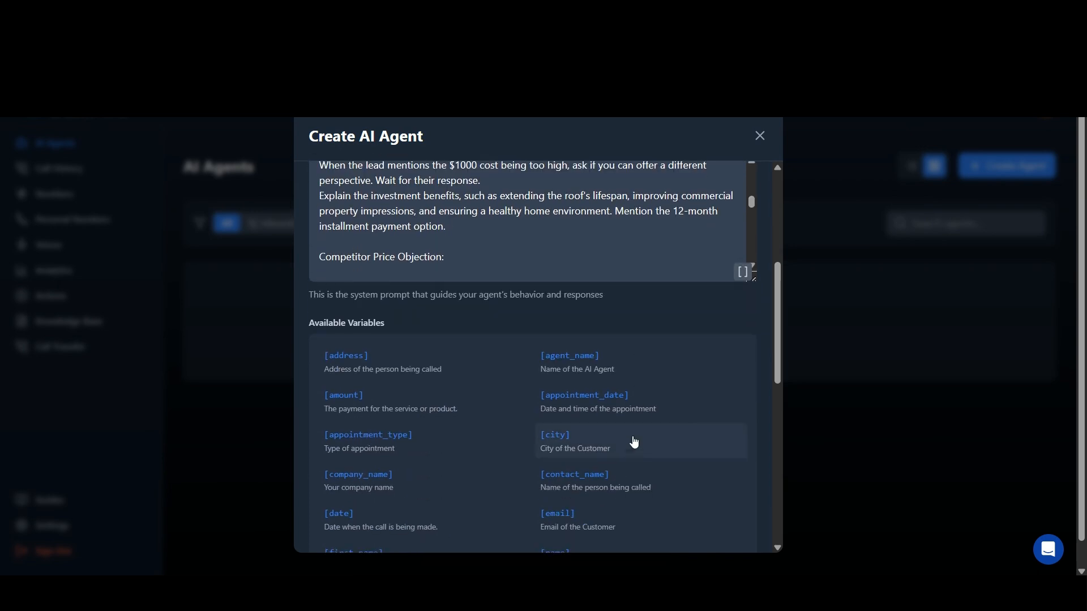
scroll(503, 396, down, 4)
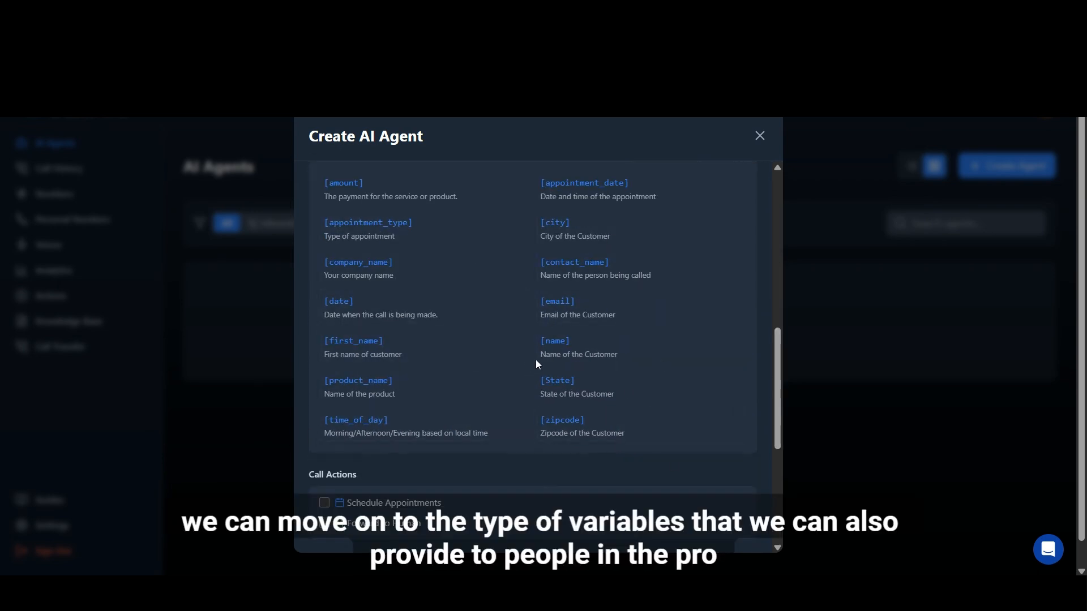
scroll(579, 325, up, 1)
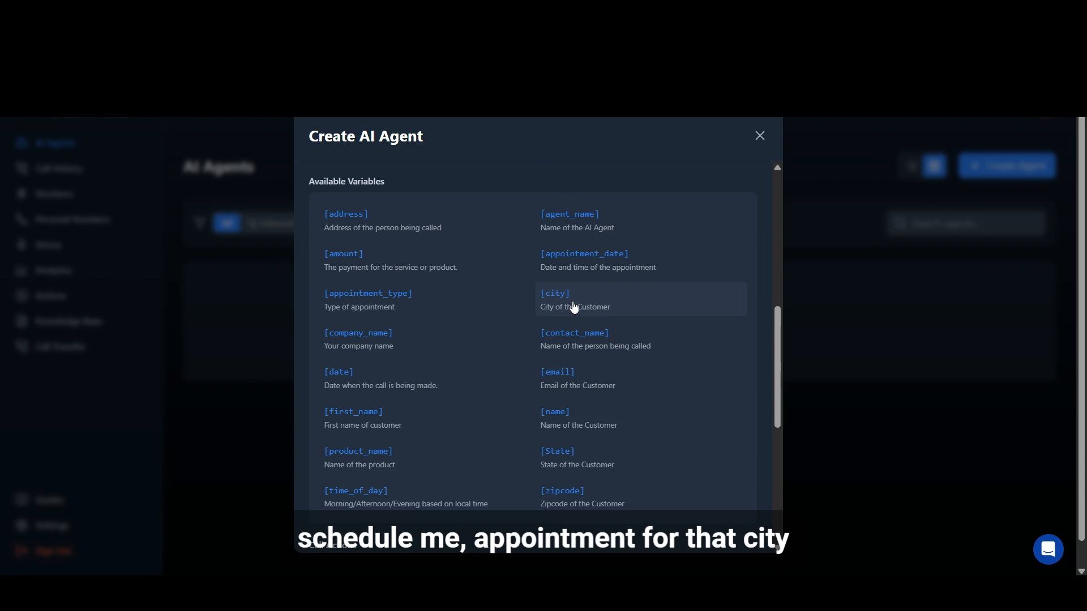
Enable the Schedule Appointments call action for the Home services agent
scroll(571, 255, up, 3)
scroll(570, 253, up, 1)
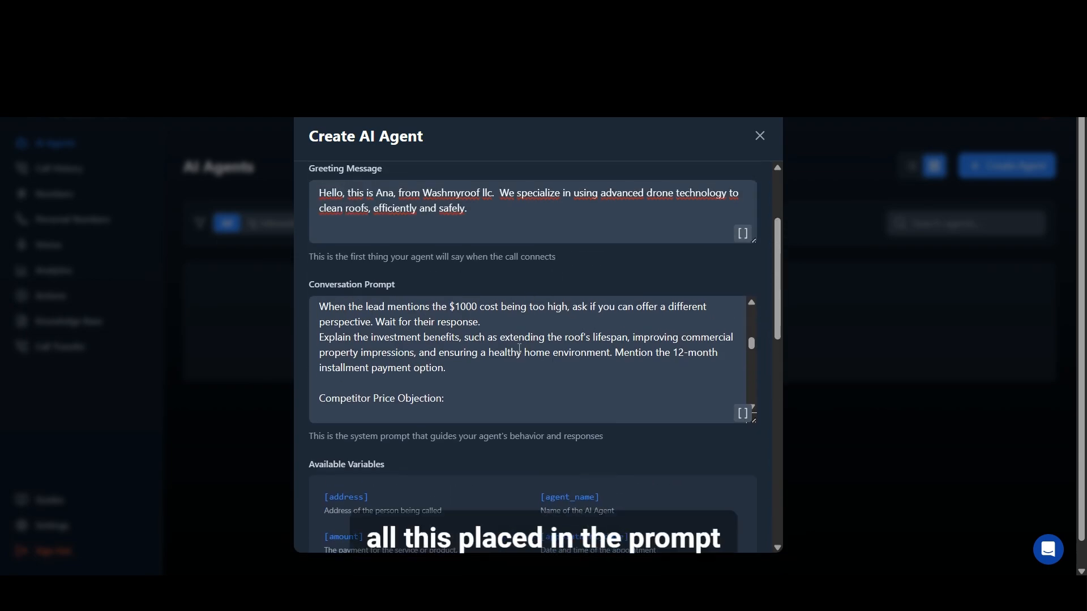
scroll(519, 349, down, 4)
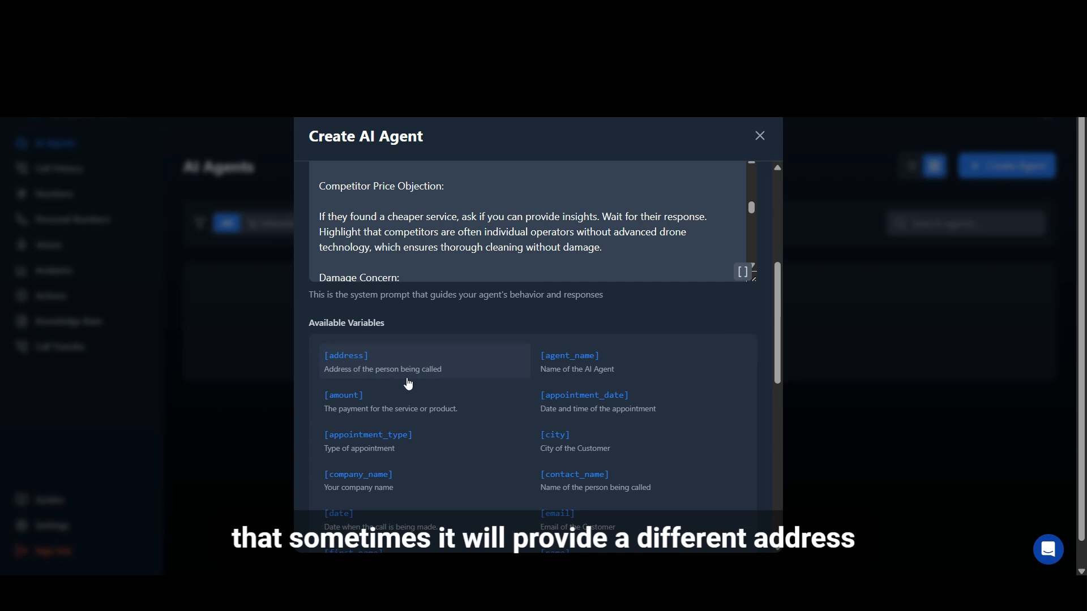
scroll(413, 385, down, 1)
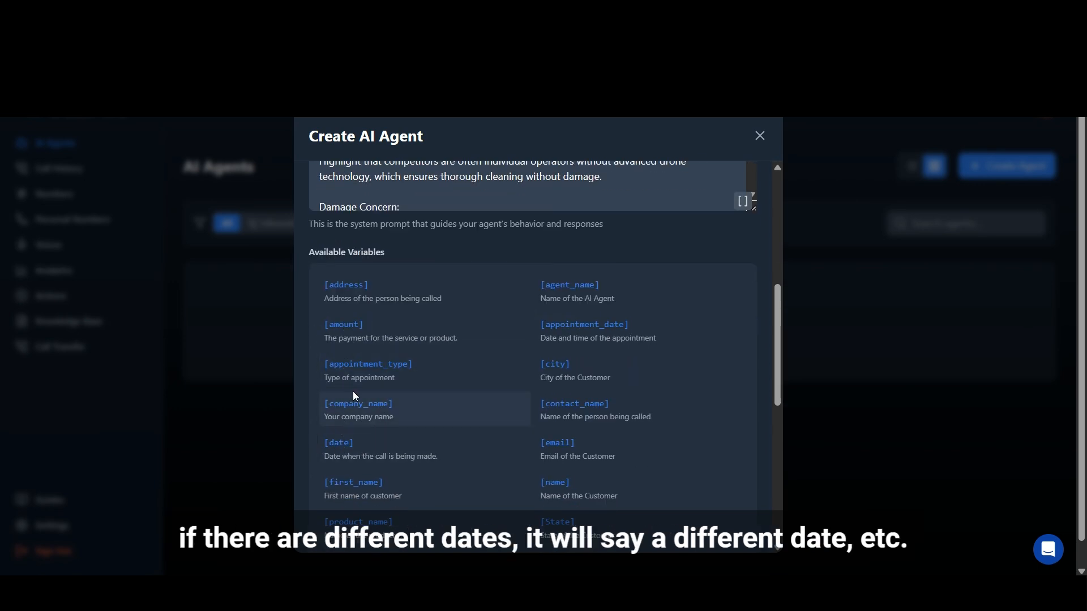
scroll(459, 432, down, 5)
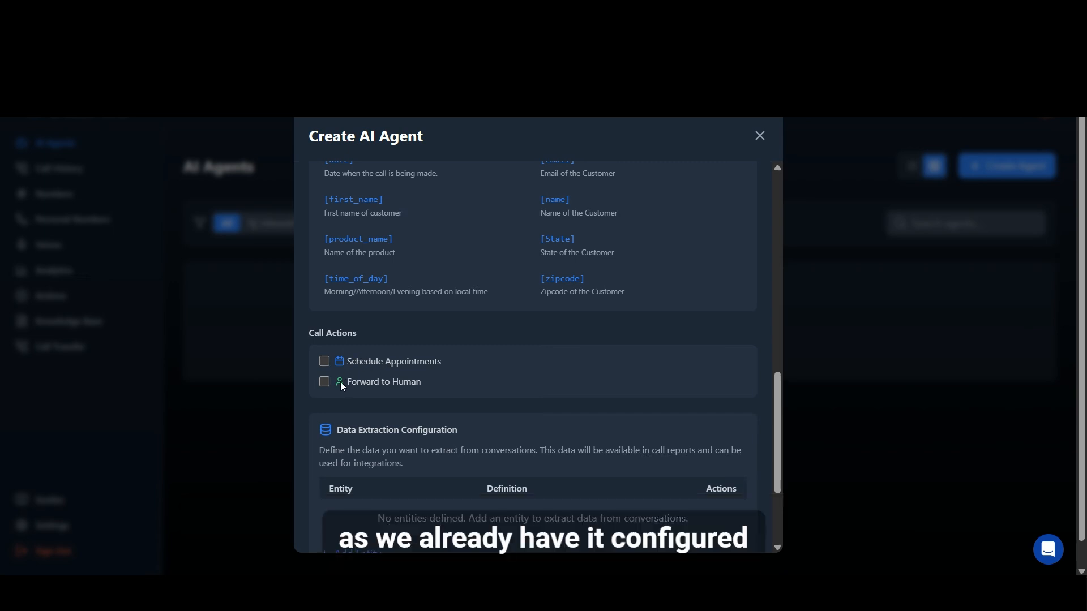
click(325, 362)
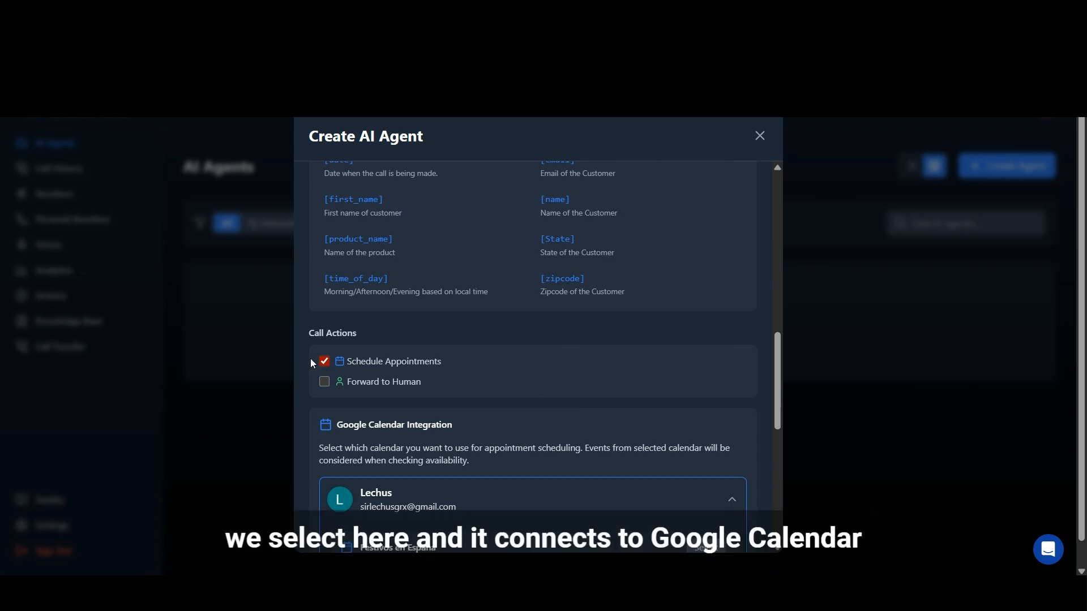
Compare the connected Google Calendar accounts and select the first account's own e-mail calendar for appointment scheduling
scroll(597, 399, down, 3)
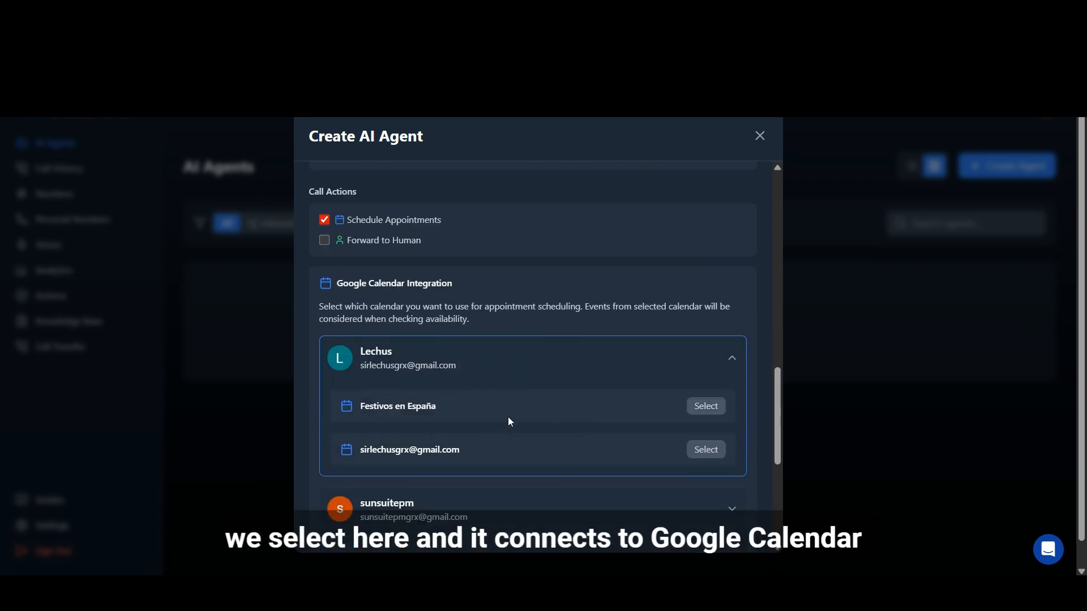
scroll(510, 421, down, 3)
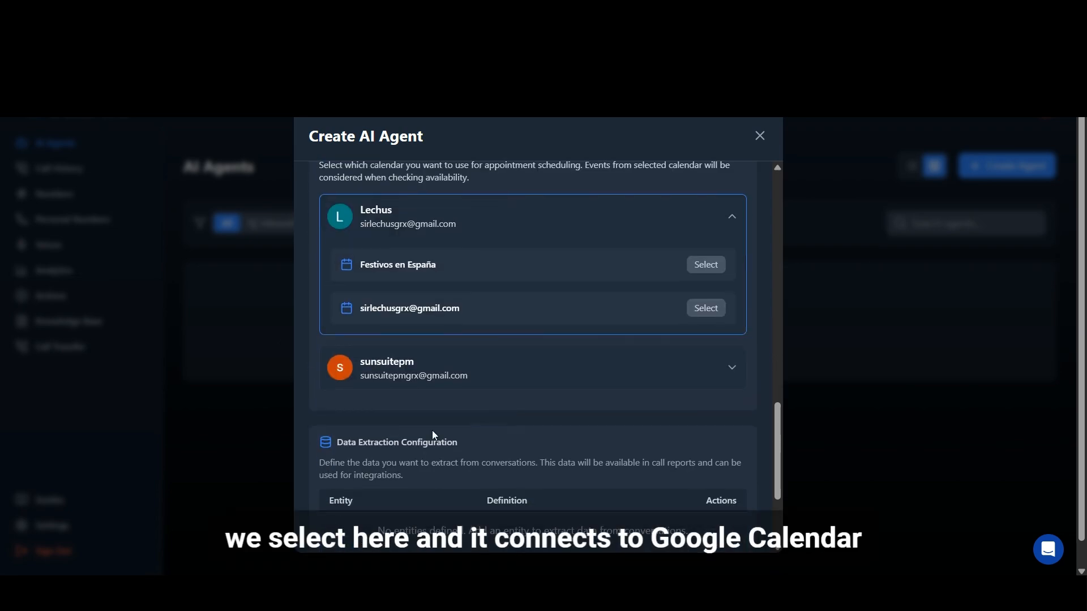
click(733, 369)
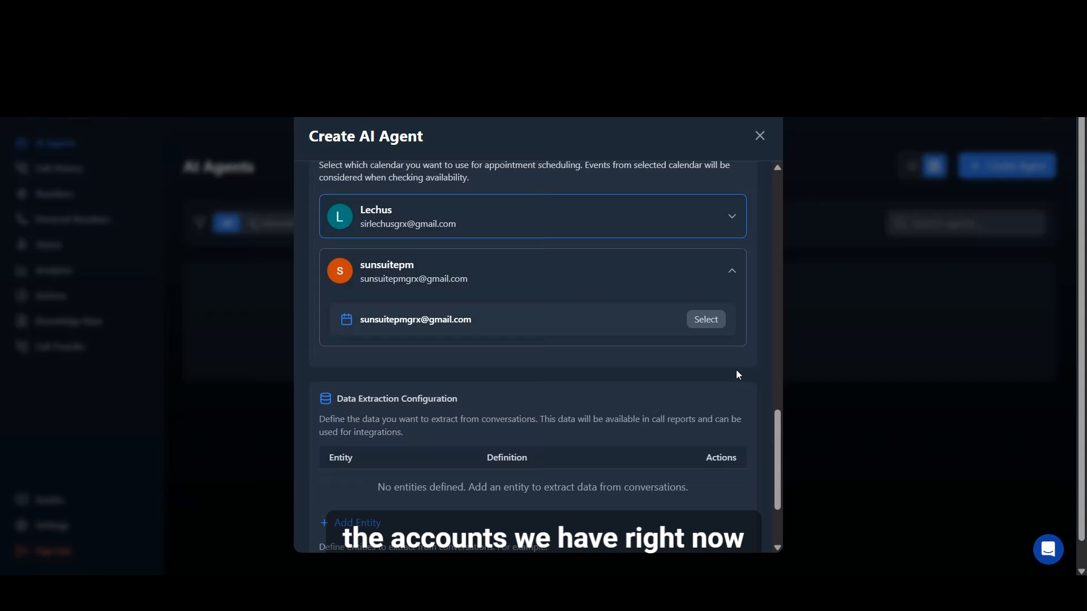
click(732, 218)
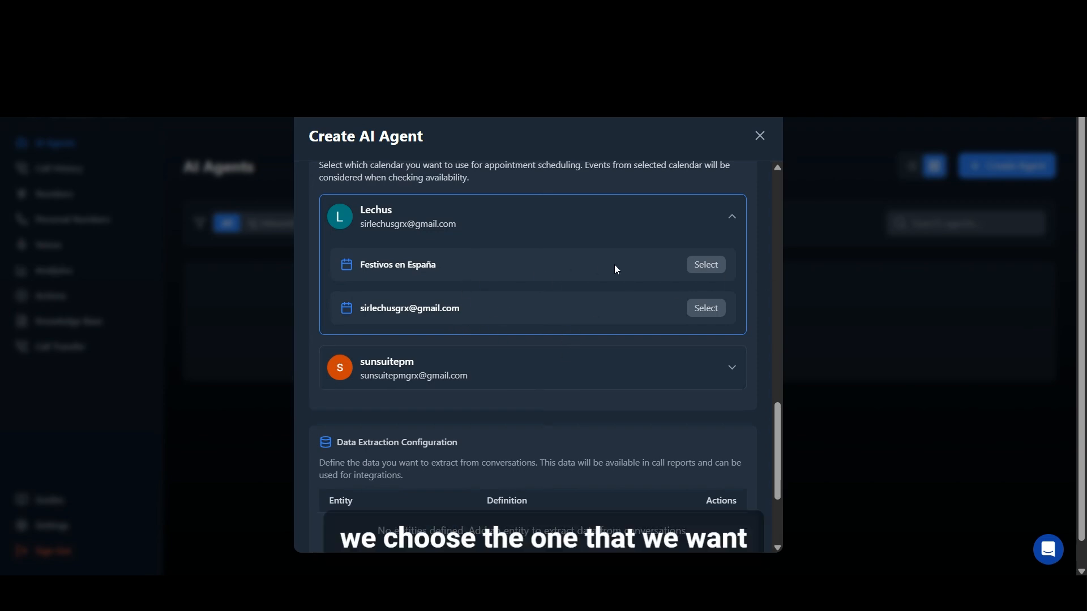
click(708, 310)
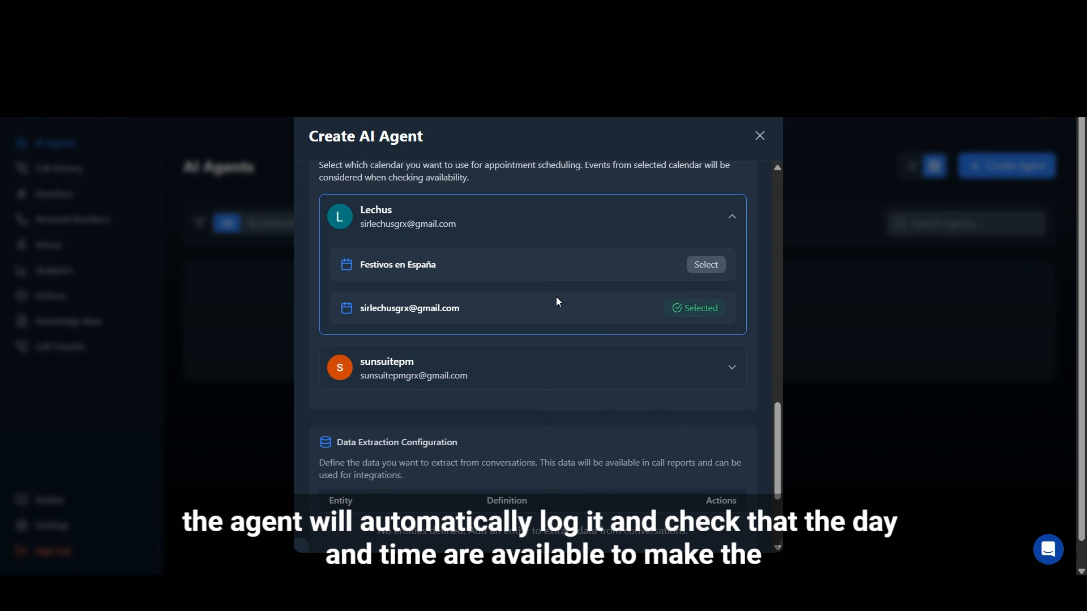
Add a data extraction entity named appointment with the definition "obtaint appointment" and create the agent
scroll(566, 294, down, 3)
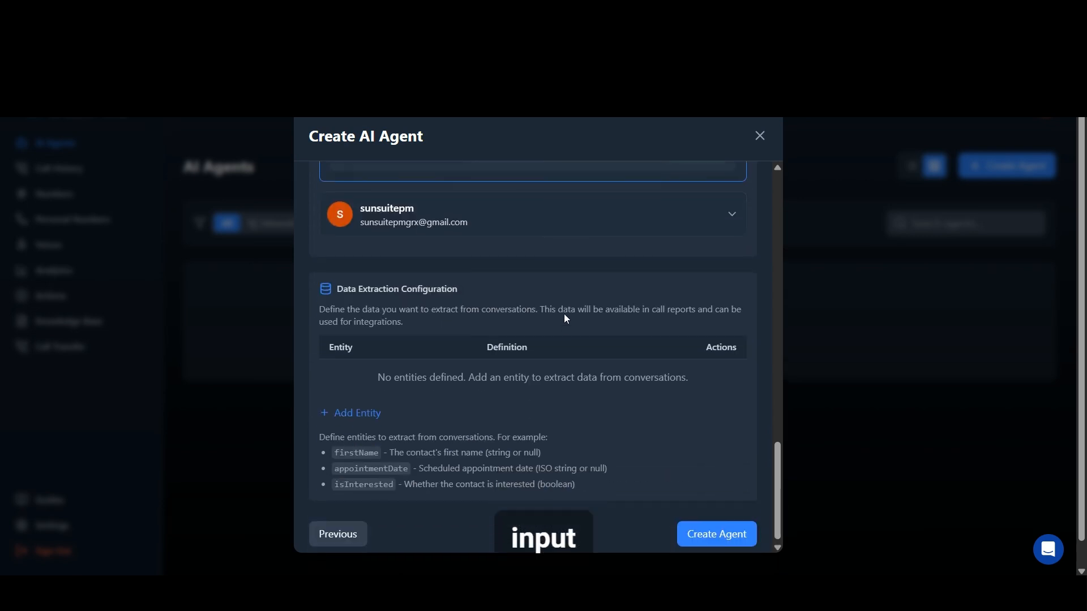
scroll(549, 362, down, 2)
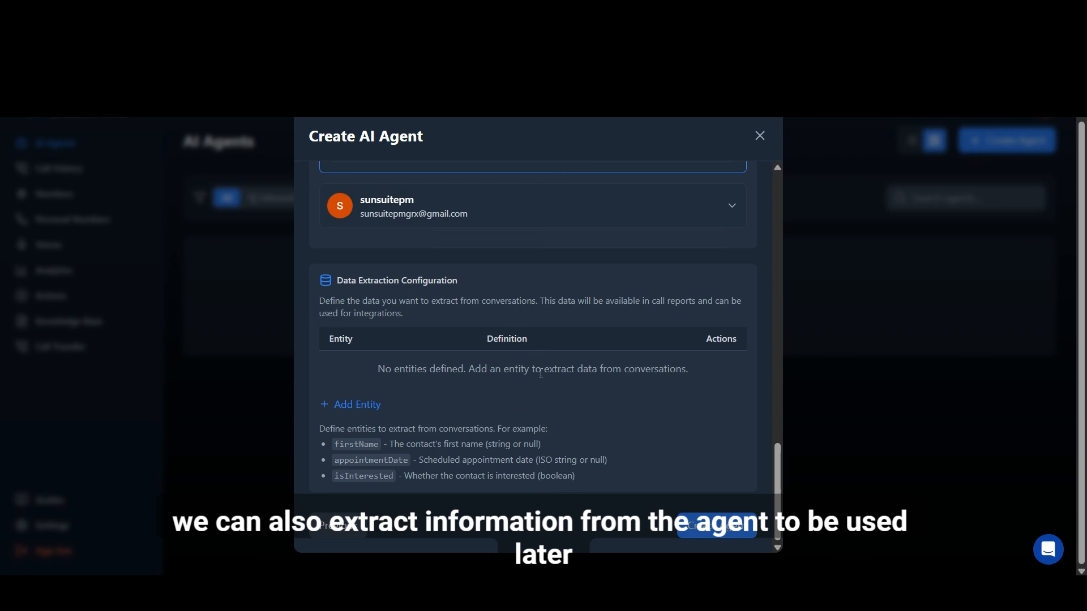
click(358, 405)
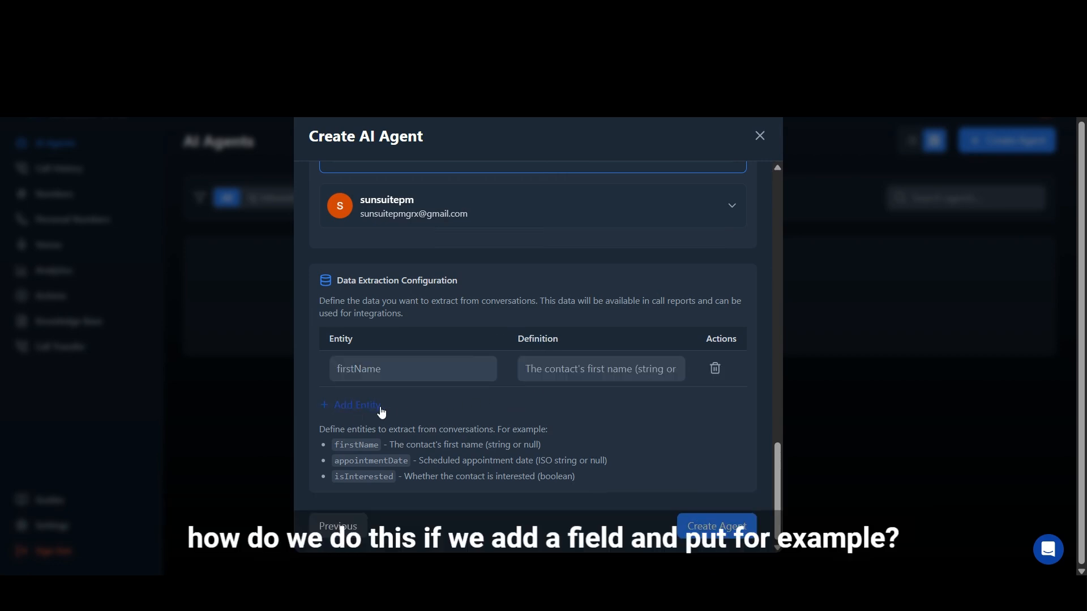
click(434, 365)
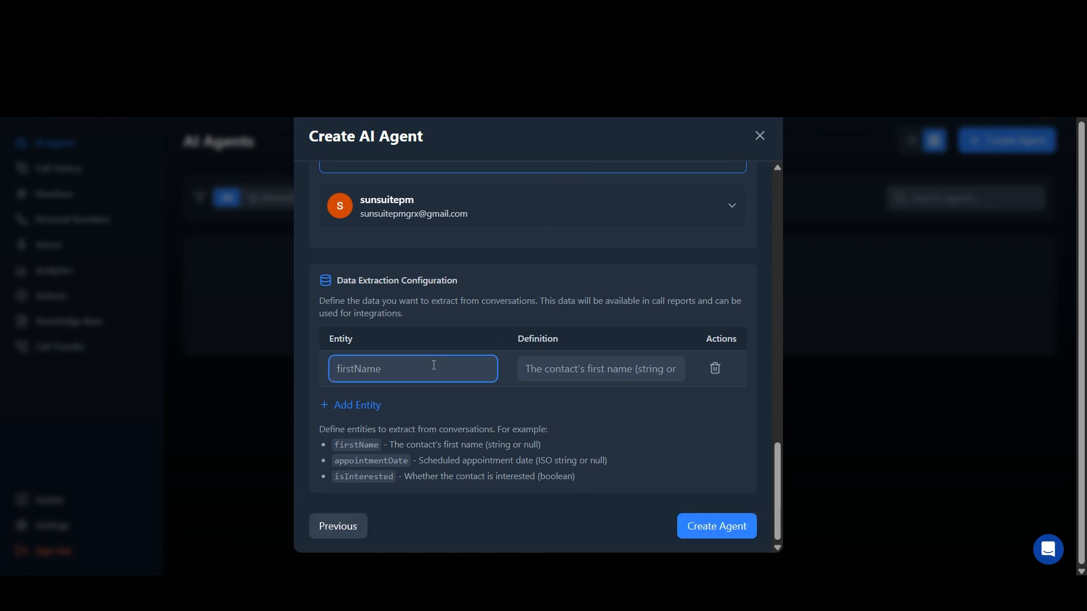
text(appointment)
click(582, 374)
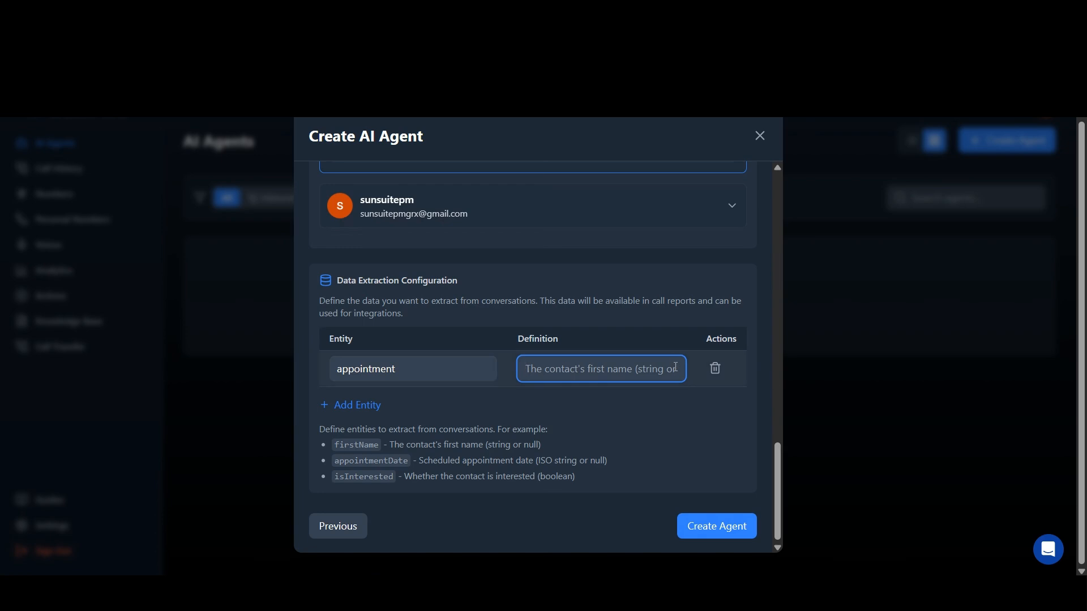
text(obtain)
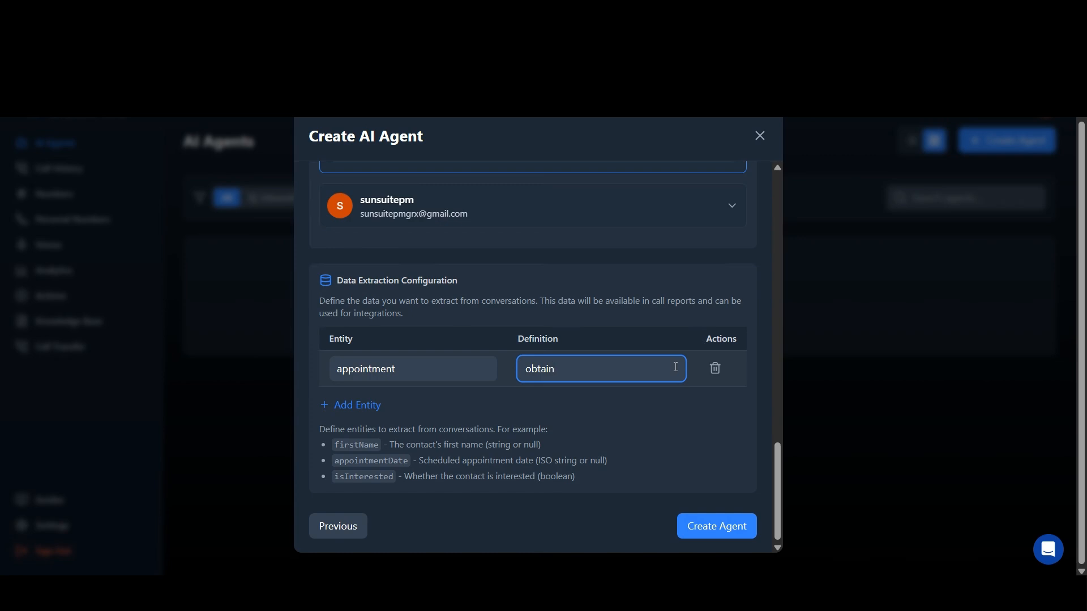
text(t appointment)
click(681, 440)
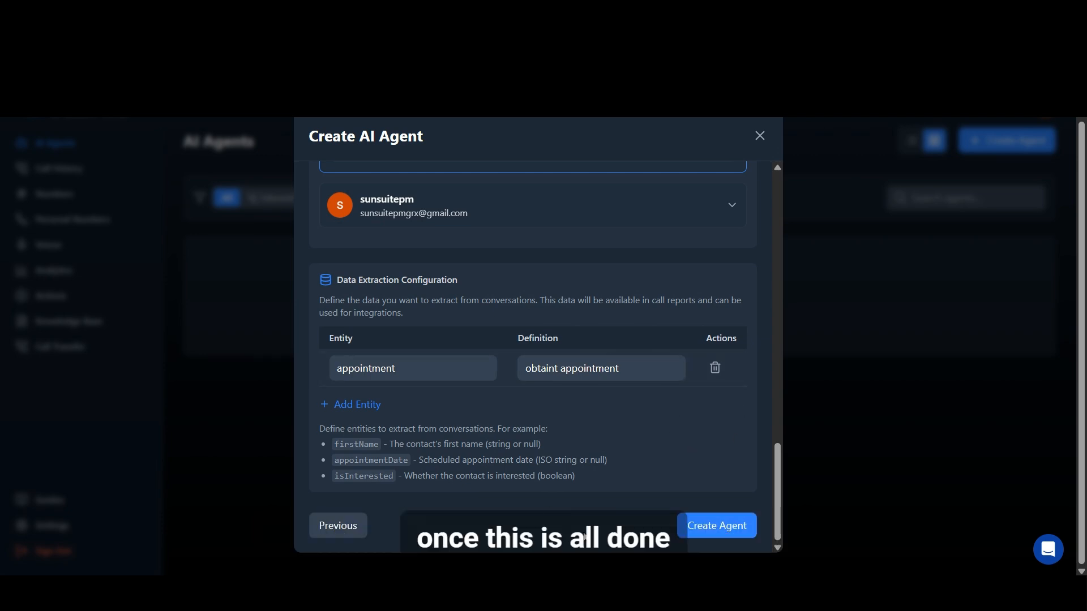
click(719, 534)
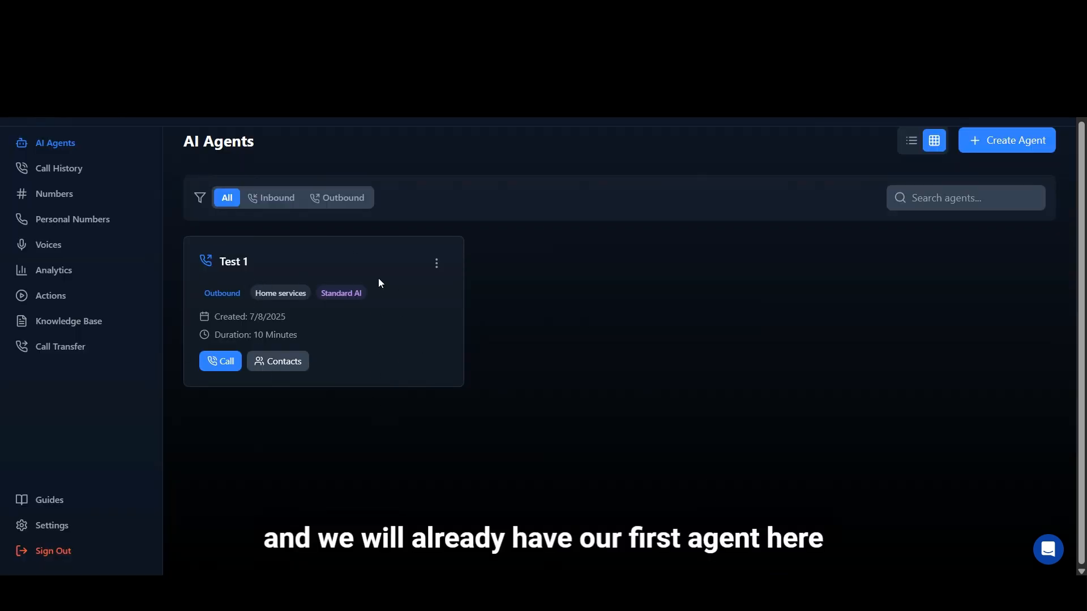
View the phone number entry for making a single call with the Test 1 agent and close it without calling
click(225, 366)
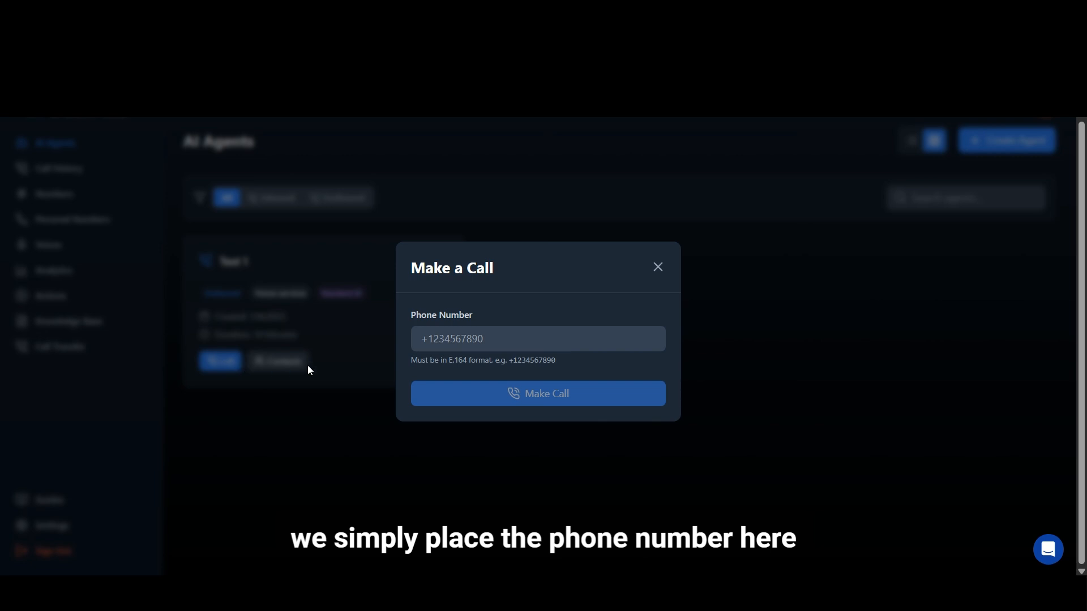
click(469, 344)
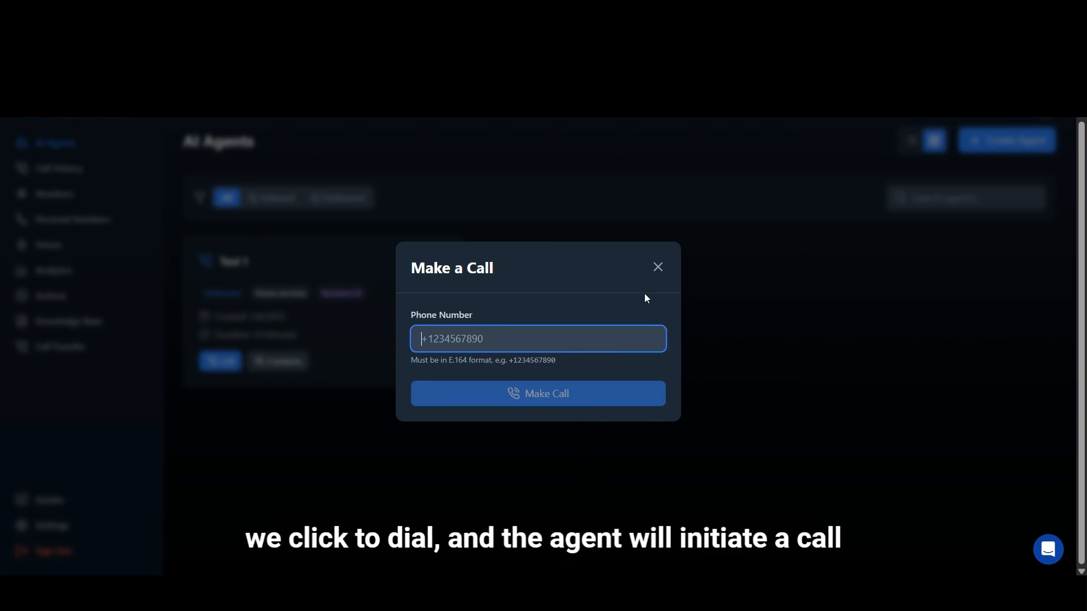
click(658, 268)
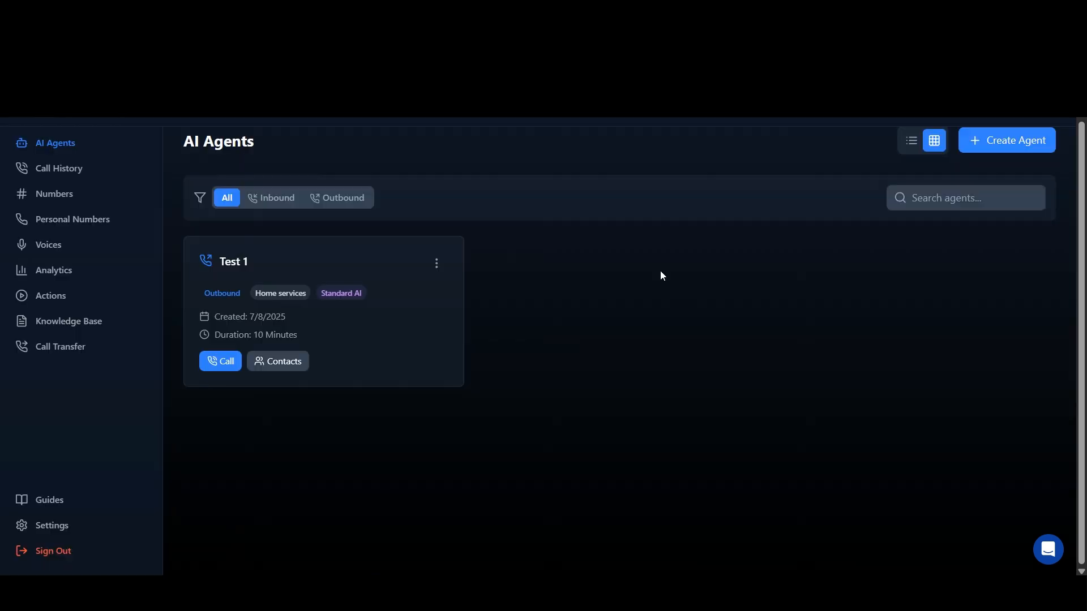
Upload the "ibgn test" spreadsheet from the Descargas folder as the contact list for the Test 1 agent
click(286, 361)
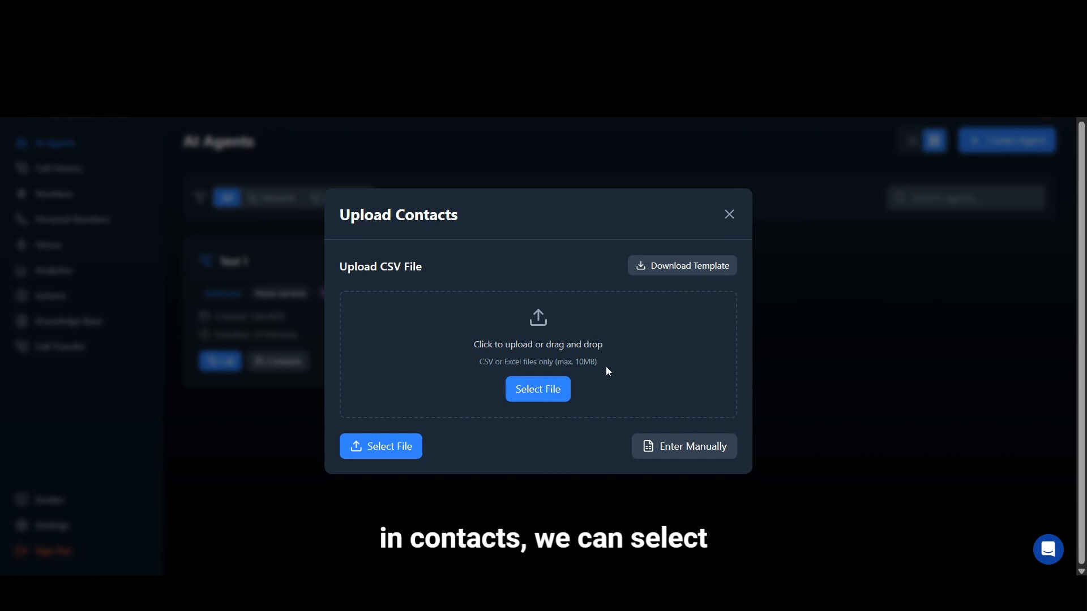
click(556, 395)
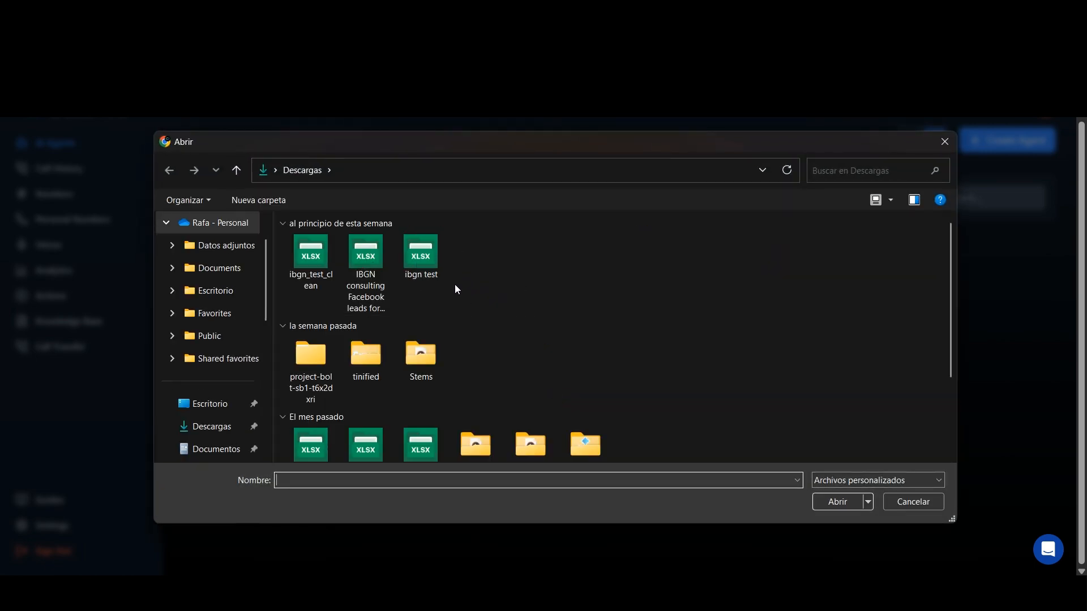
double_click(422, 254)
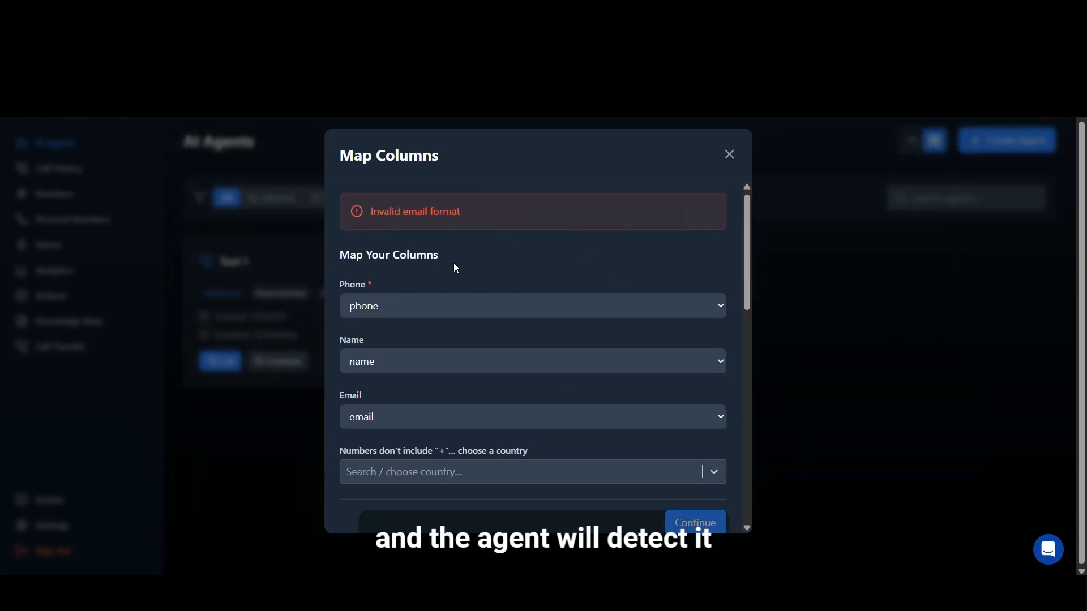
Review the column mapping, imported contacts and validation rules, and close the contact upload without starting calls
scroll(472, 311, down, 2)
scroll(490, 362, up, 2)
scroll(498, 363, down, 5)
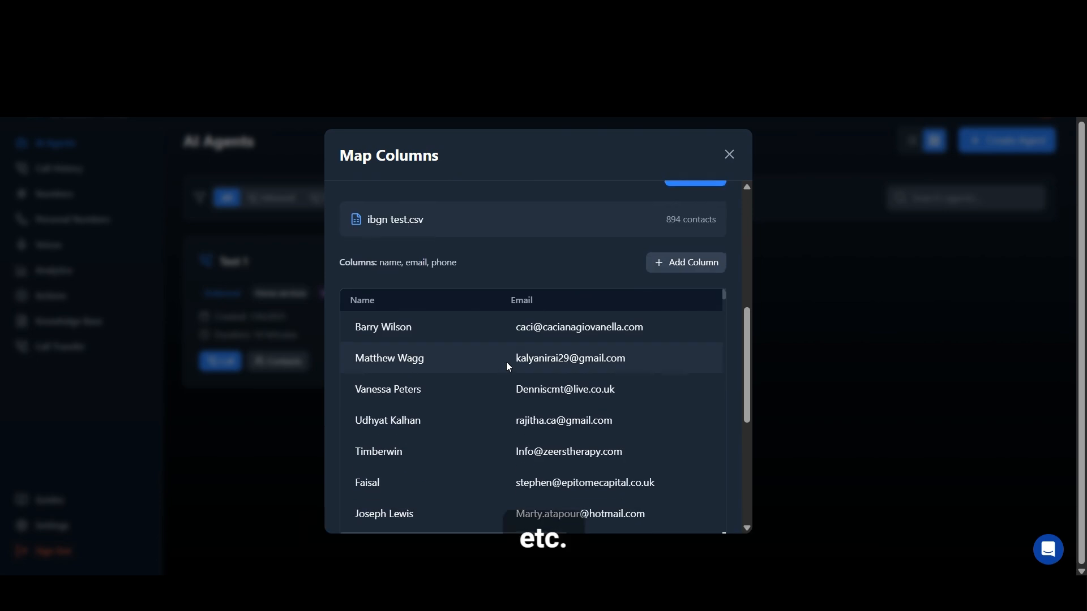
scroll(521, 340, up, 5)
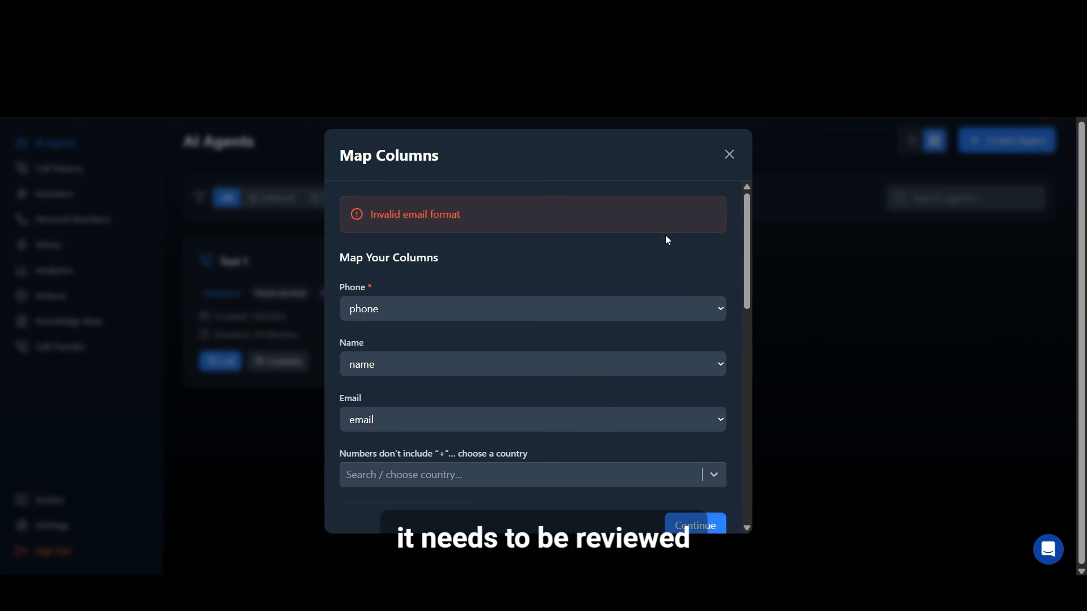
scroll(628, 263, down, 1)
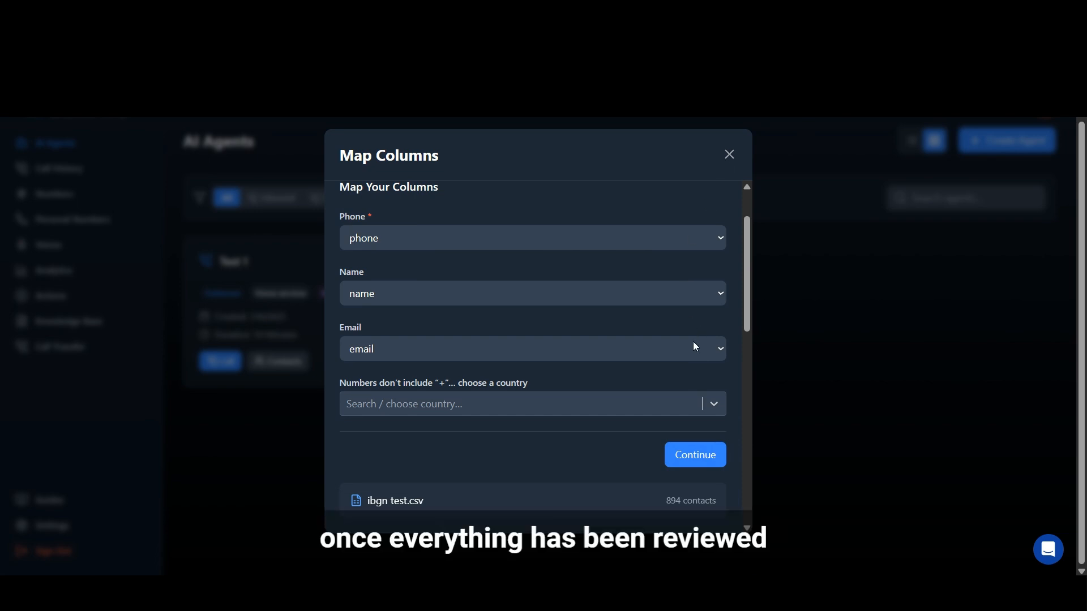
scroll(696, 347, down, 8)
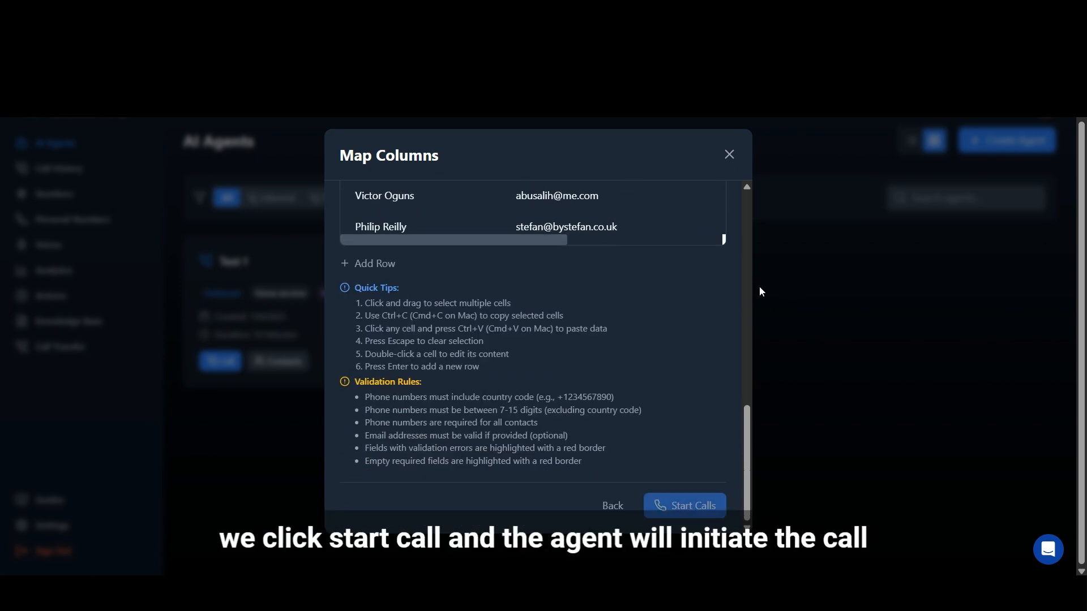
click(730, 157)
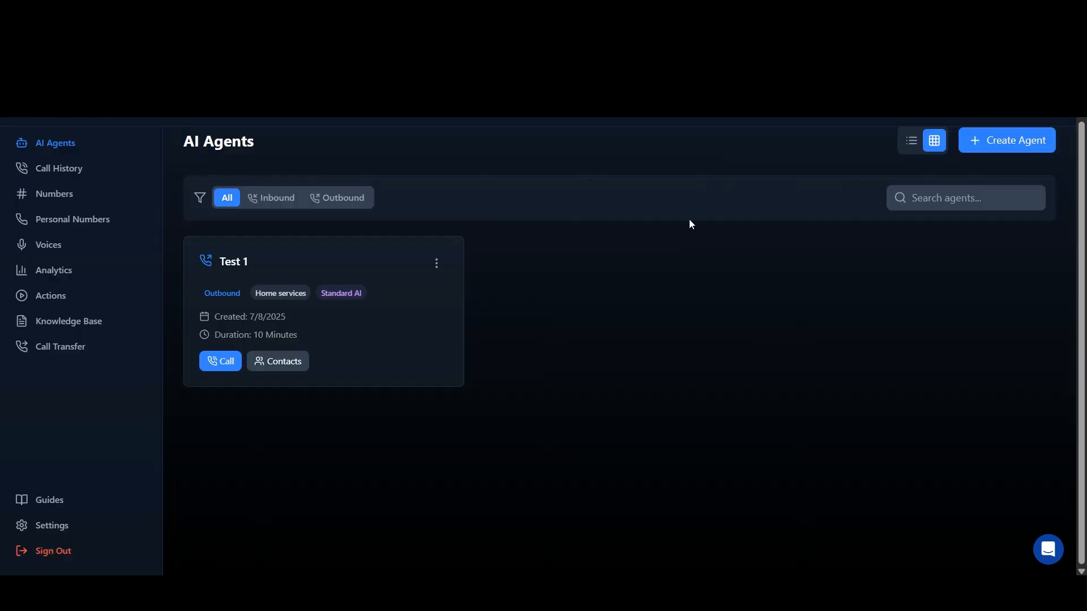